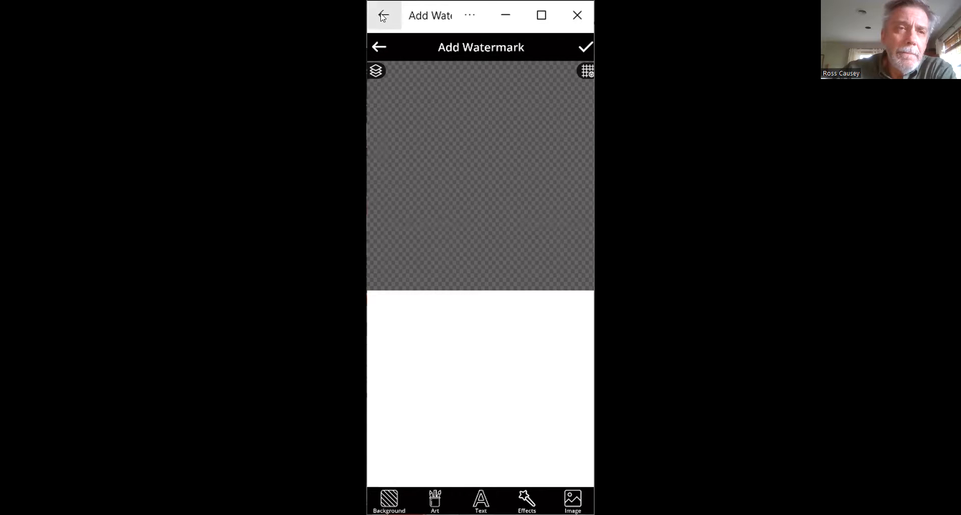
# Save the blank watermark and dismiss the offer to apply it to a video or images.
pyautogui.click(402, 16)
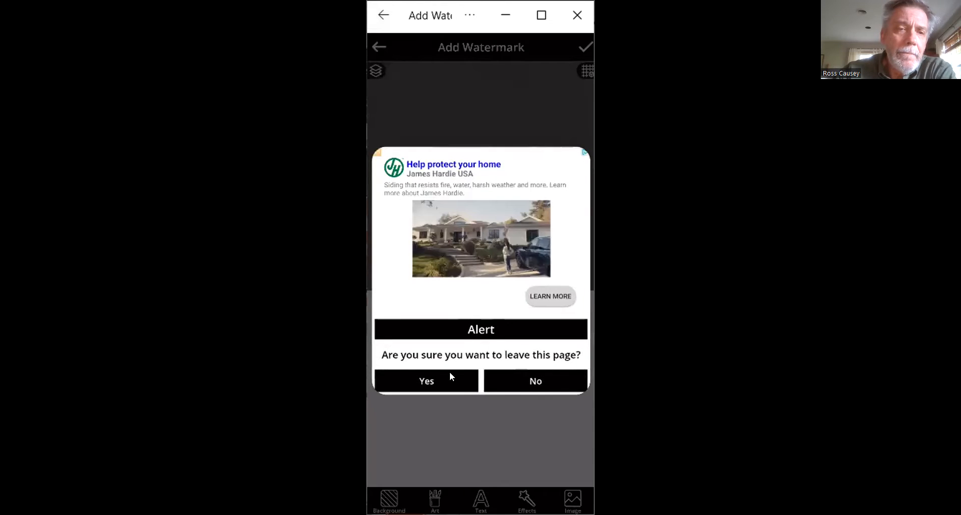
pyautogui.click(504, 376)
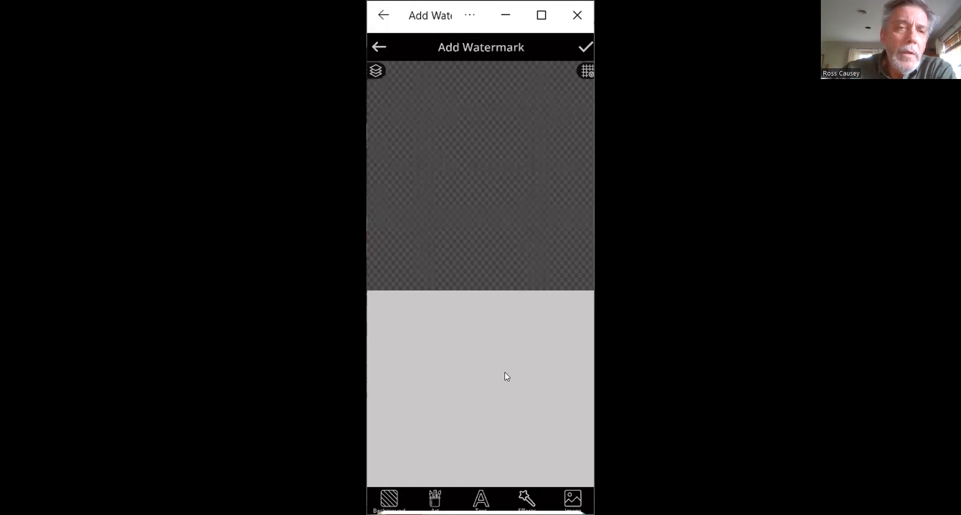
pyautogui.click(584, 45)
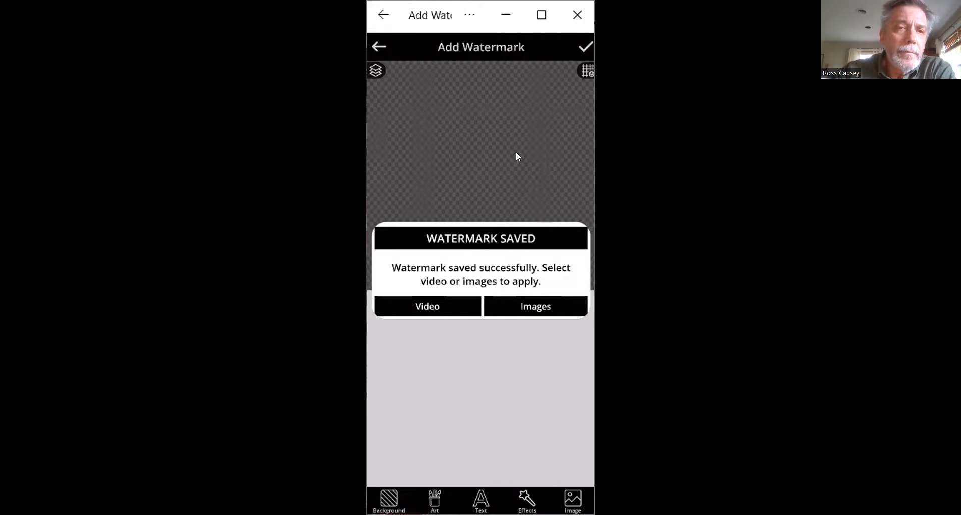
pyautogui.click(539, 109)
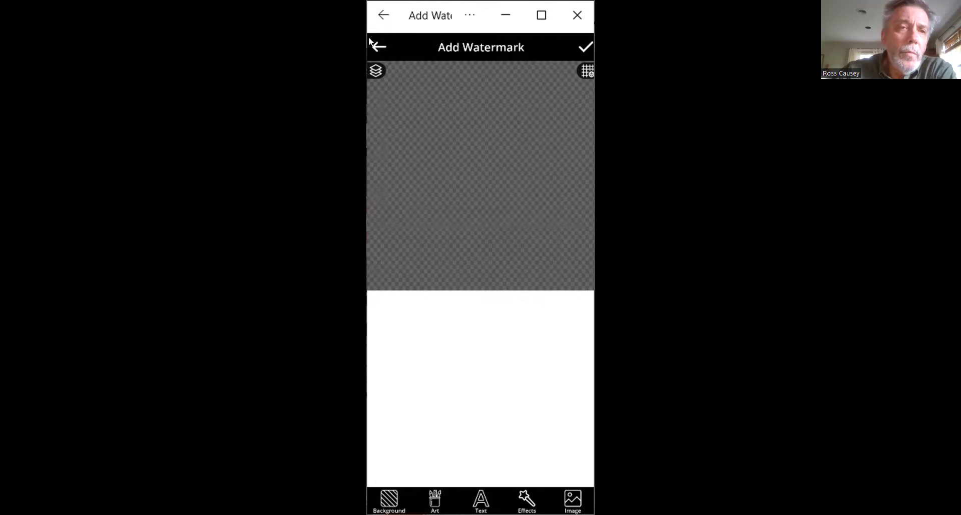
# Leave the watermark editor and return to the app's home screen.
pyautogui.click(379, 48)
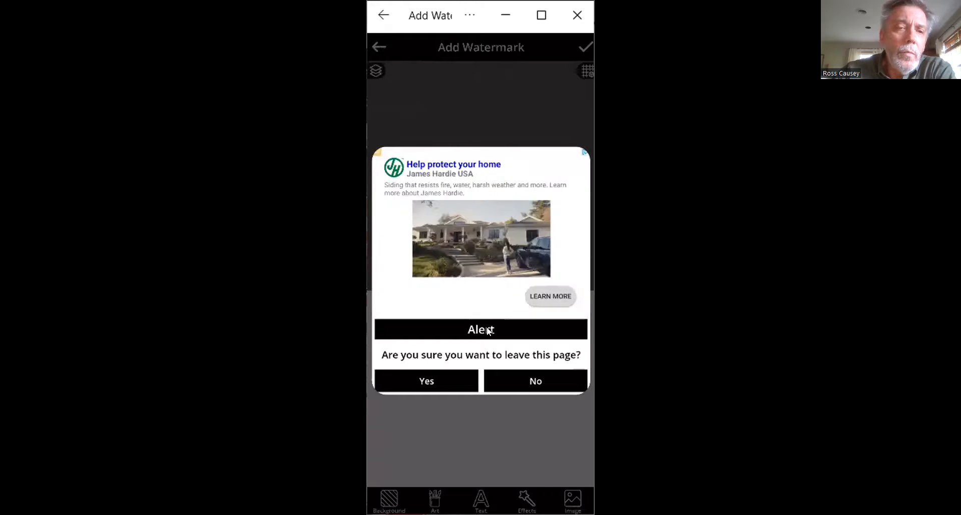
pyautogui.click(509, 386)
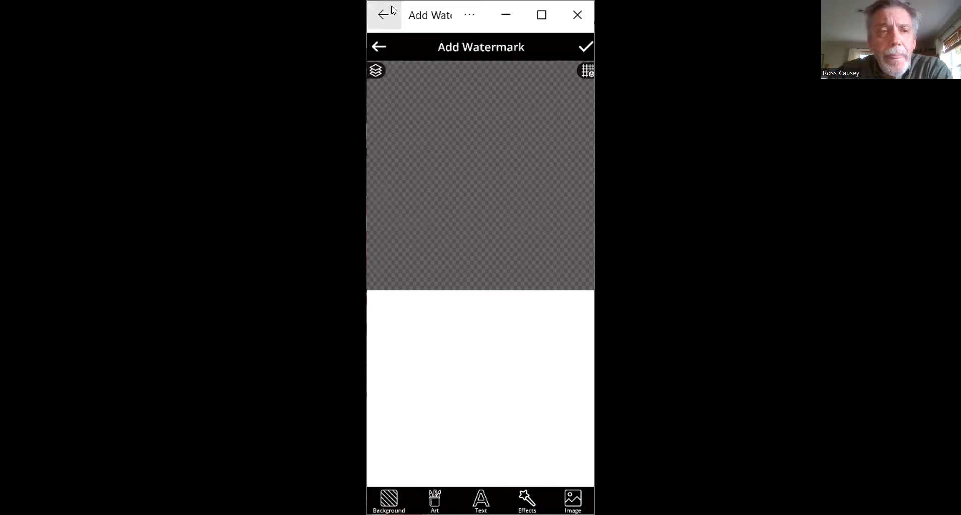
pyautogui.click(377, 71)
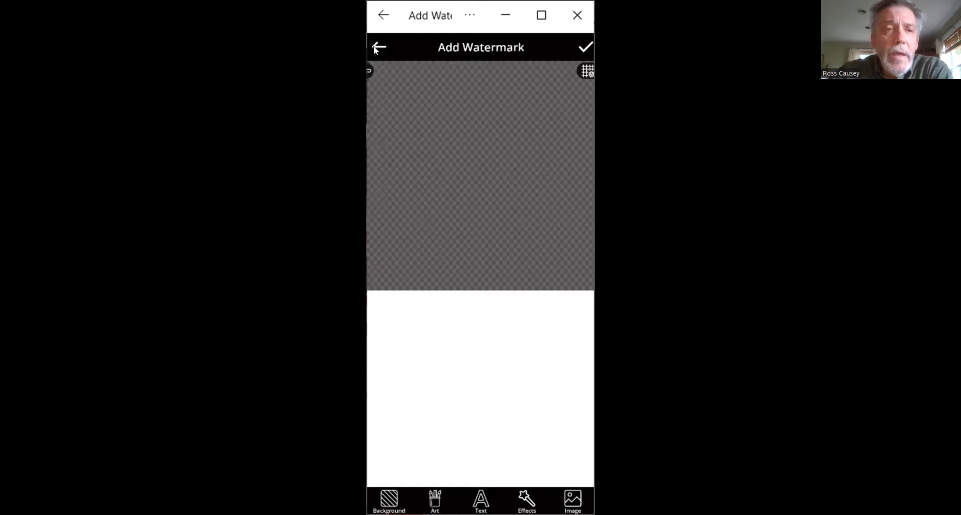
pyautogui.click(383, 15)
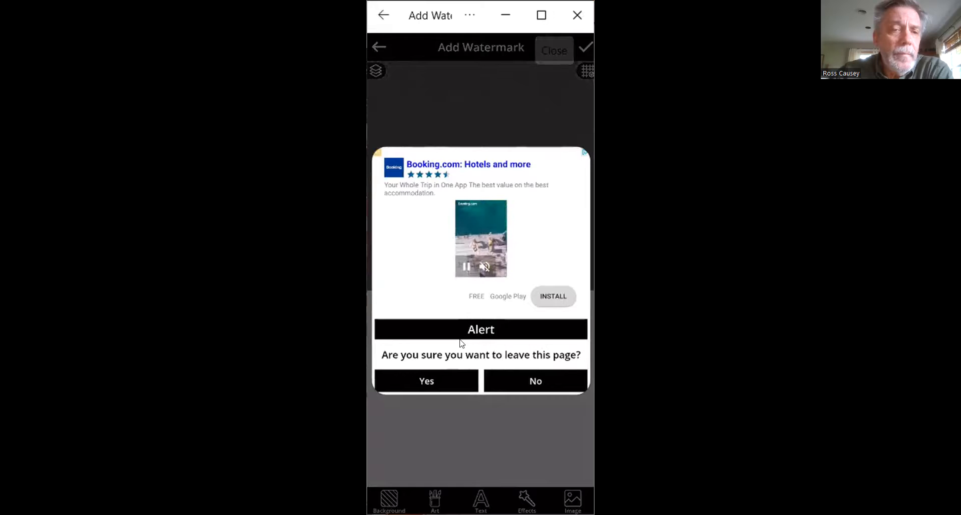
pyautogui.click(452, 375)
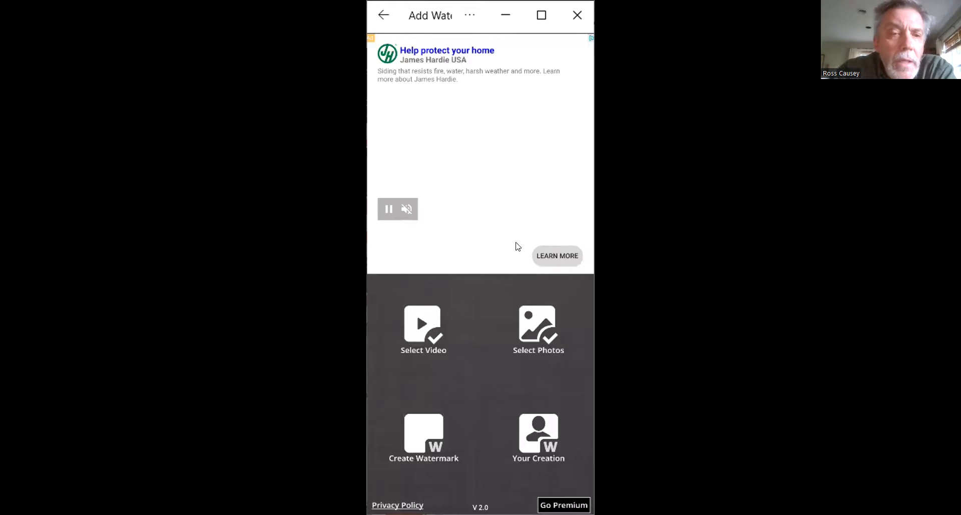
# Choose the paver photo, first in the CEN Future album, as the picture to watermark and confirm the selection.
pyautogui.click(532, 321)
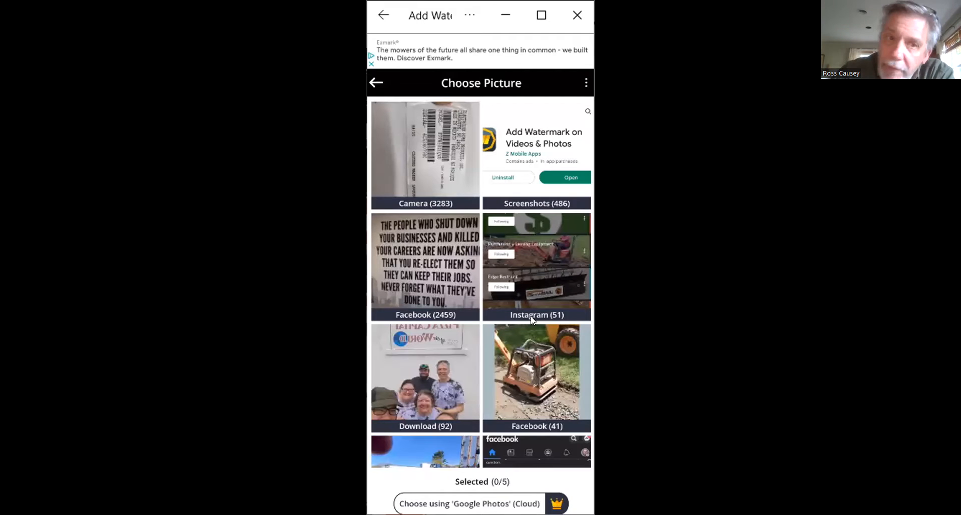
pyautogui.scroll(-5, 532, 320)
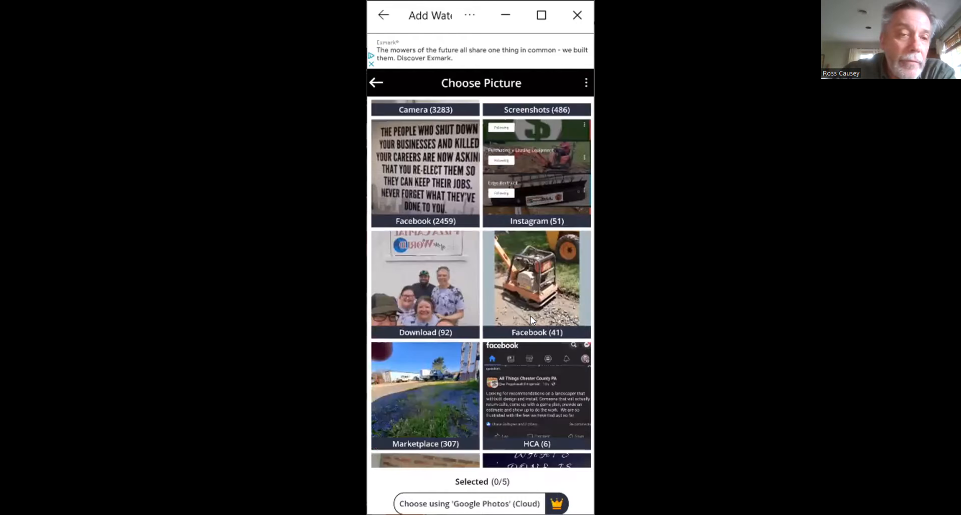
pyautogui.scroll(-3, 531, 317)
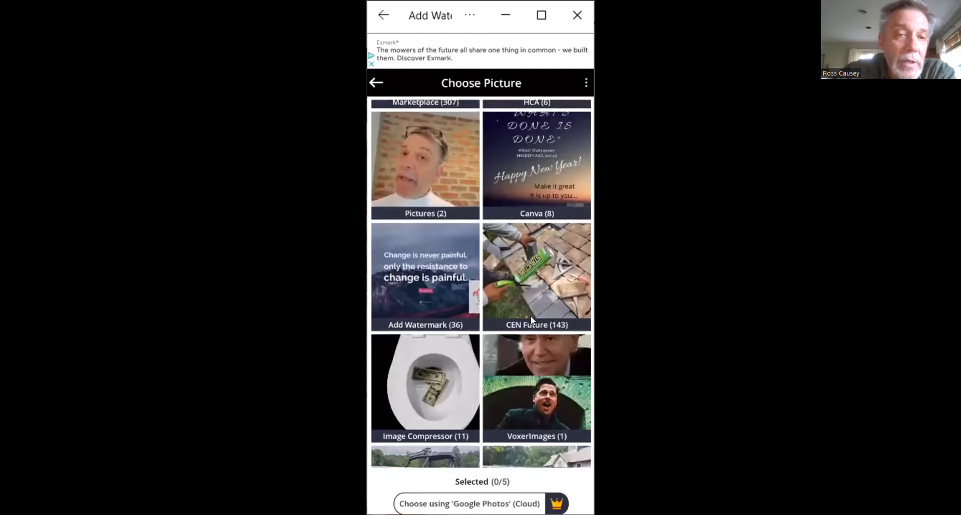
pyautogui.scroll(-1, 531, 316)
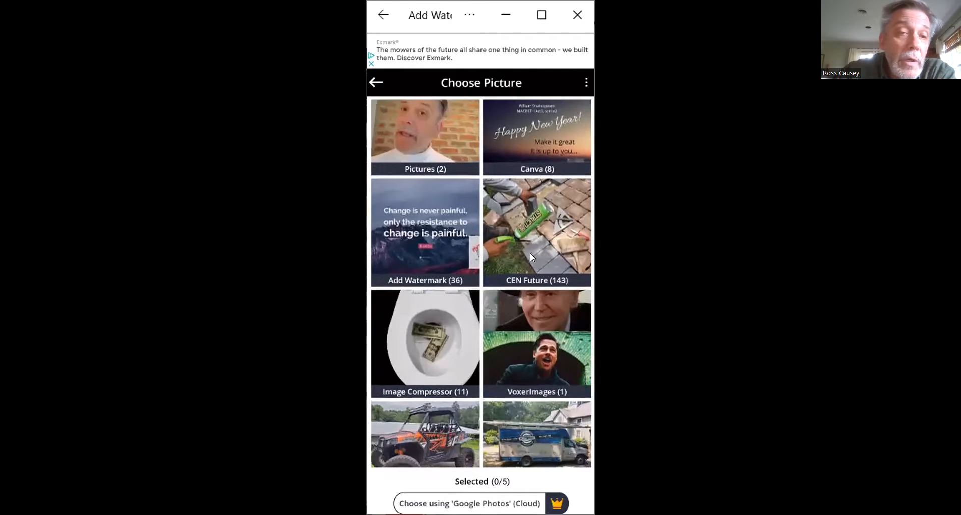
pyautogui.click(529, 221)
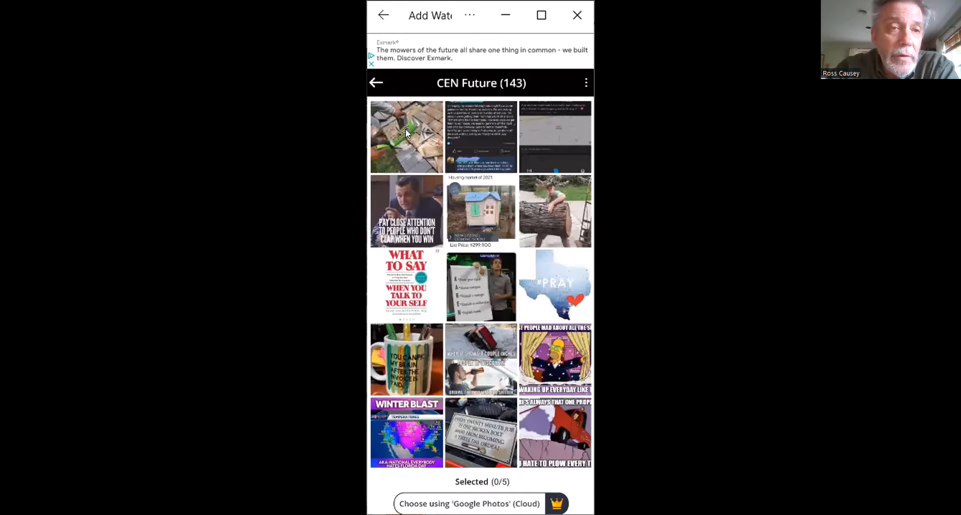
pyautogui.click(405, 147)
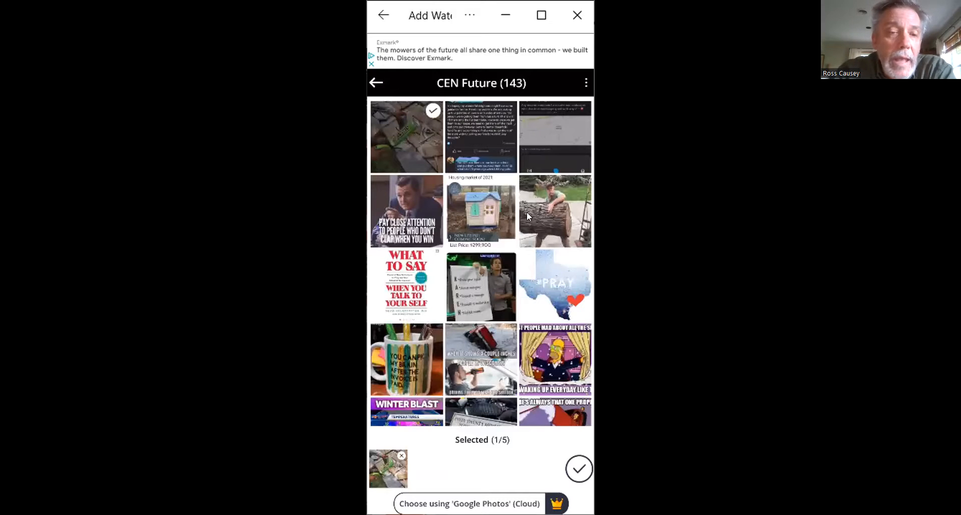
pyautogui.click(579, 470)
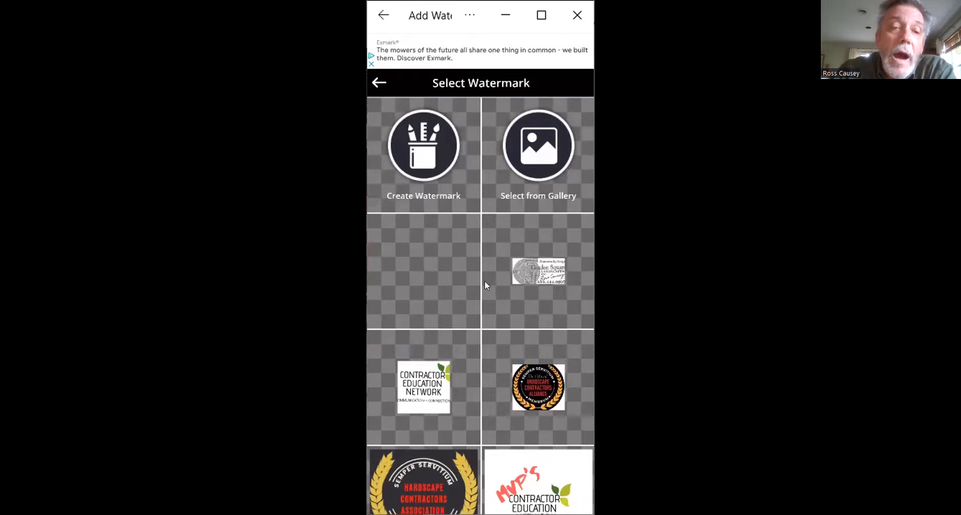
# Look through the previously saved logo watermarks available for the selected photo.
pyautogui.scroll(-3, 483, 283)
pyautogui.scroll(-5, 483, 286)
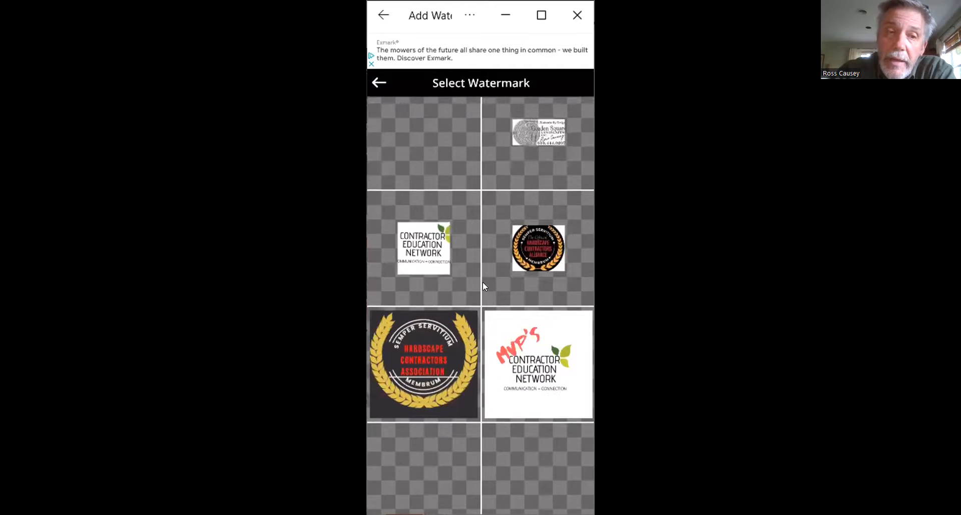
pyautogui.scroll(2, 483, 286)
pyautogui.scroll(2, 484, 286)
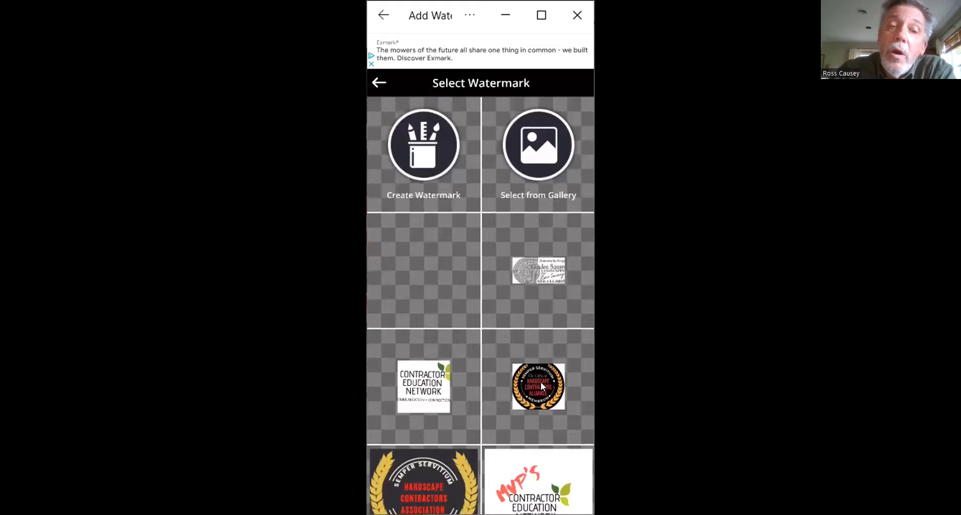
pyautogui.scroll(-2, 529, 389)
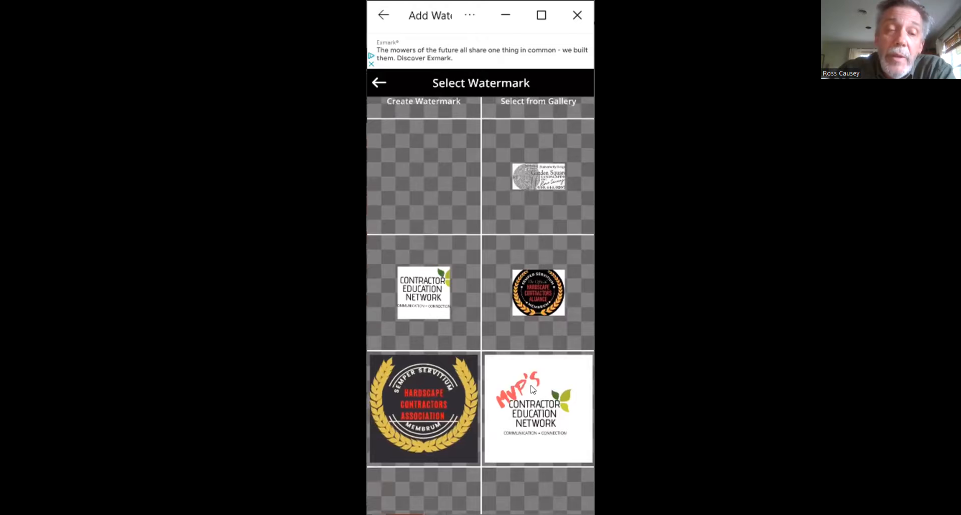
pyautogui.scroll(-3, 532, 390)
pyautogui.scroll(3, 531, 389)
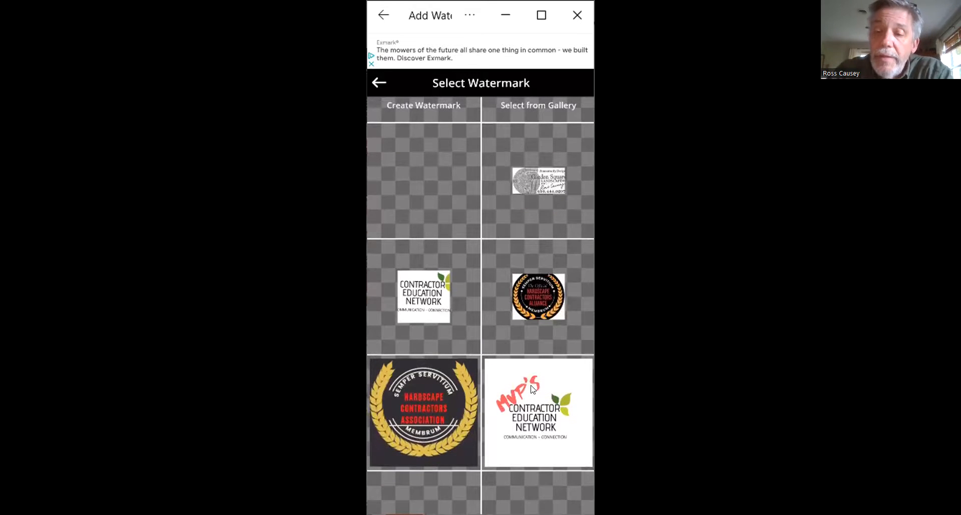
# Browse the ready-made yellow watermark templates below the saved logos, including the subscribe, company name and copyright designs.
pyautogui.scroll(-5, 532, 390)
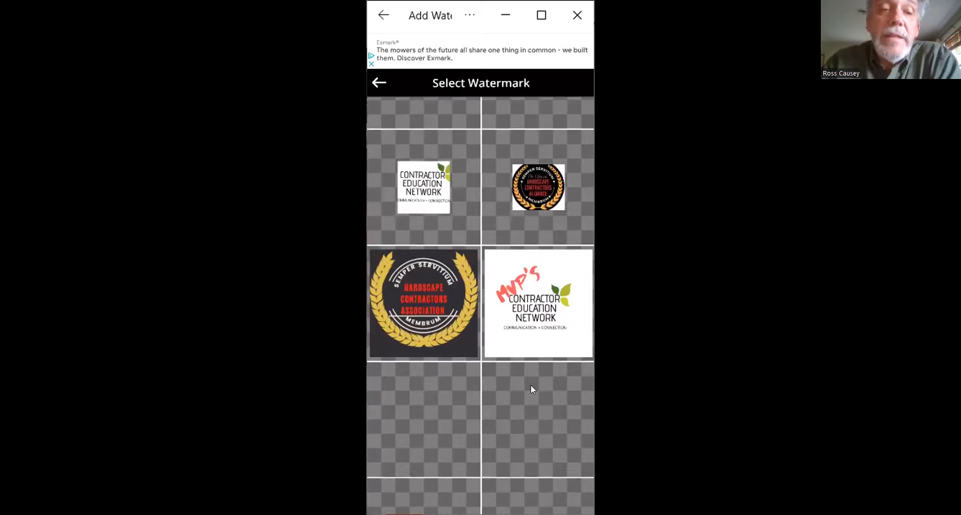
pyautogui.scroll(-2, 531, 386)
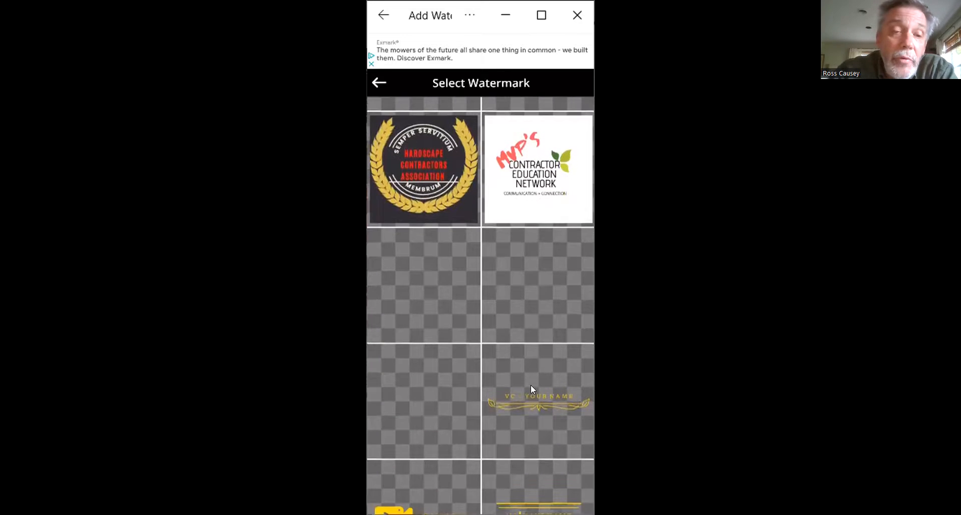
pyautogui.scroll(-2, 531, 386)
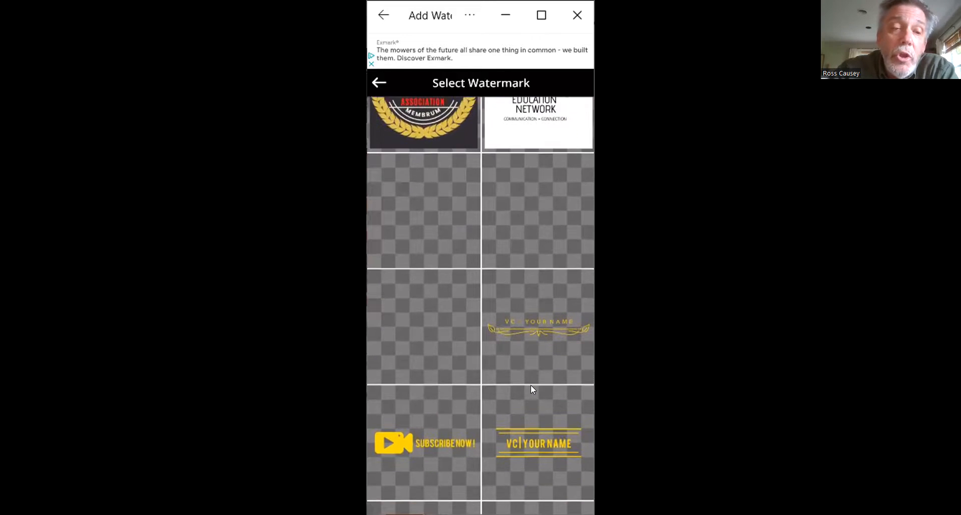
pyautogui.scroll(-3, 530, 390)
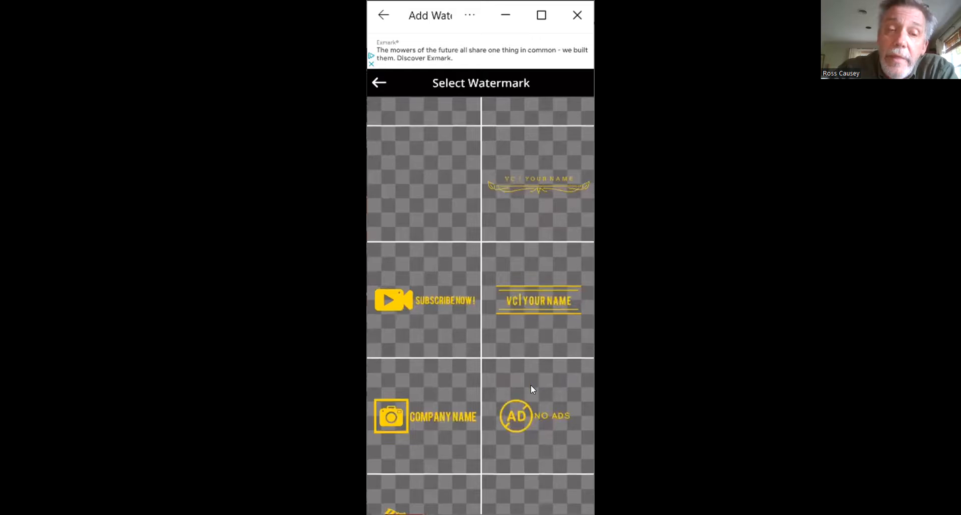
pyautogui.scroll(-1, 530, 389)
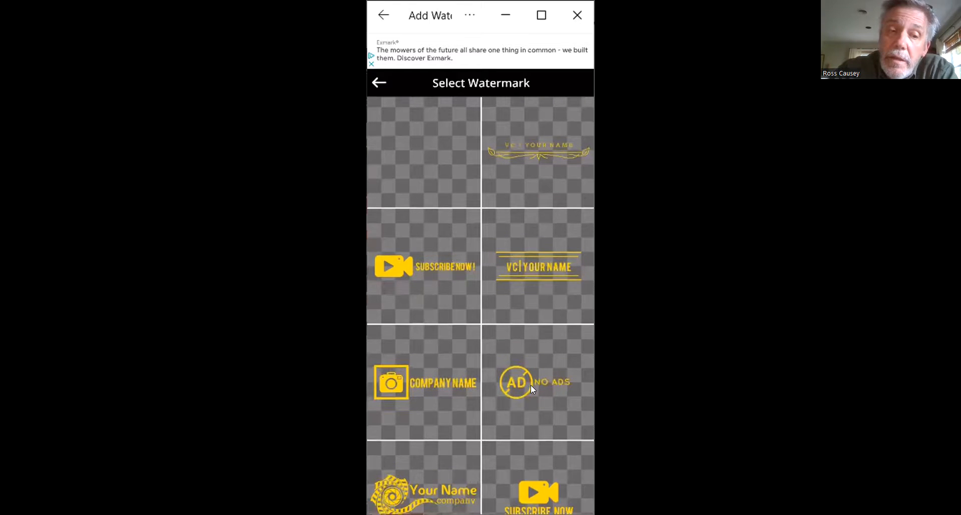
pyautogui.scroll(-1, 531, 385)
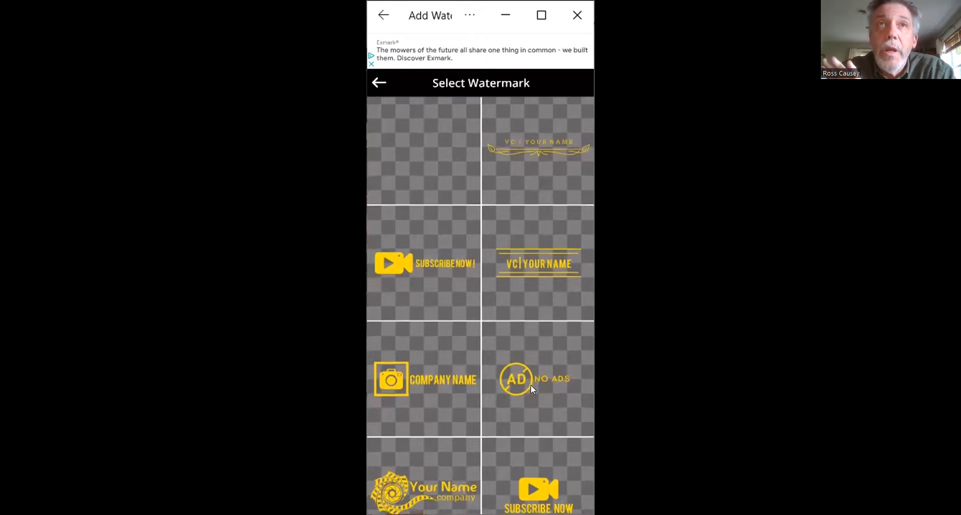
pyautogui.scroll(-3, 530, 385)
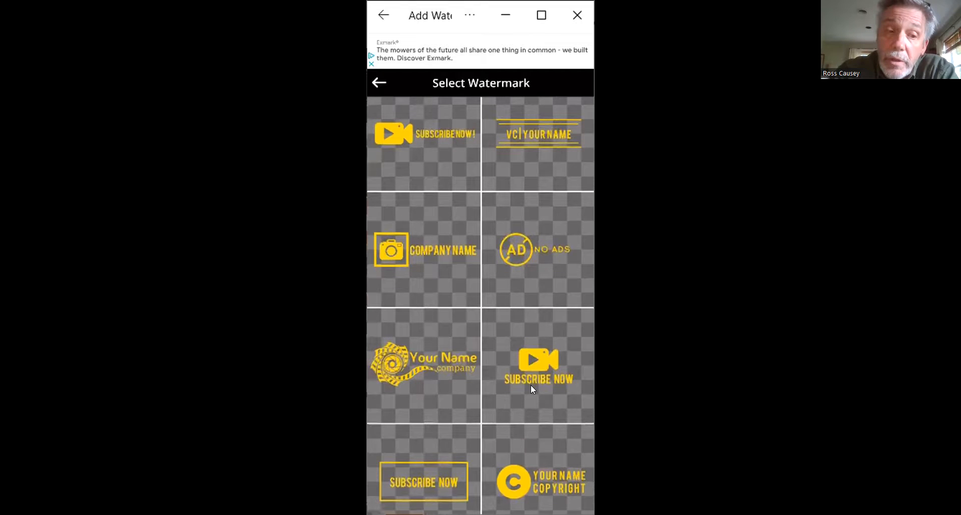
pyautogui.scroll(-2, 530, 385)
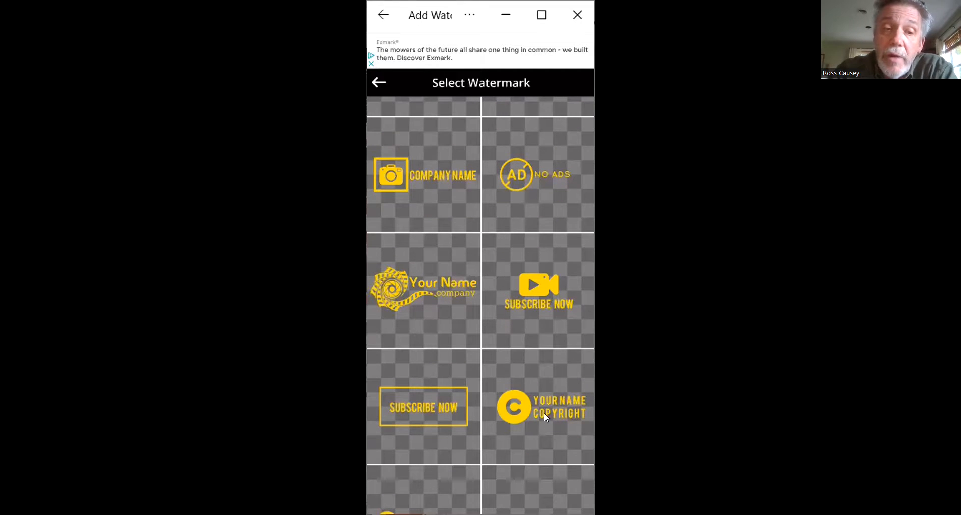
pyautogui.scroll(-3, 549, 409)
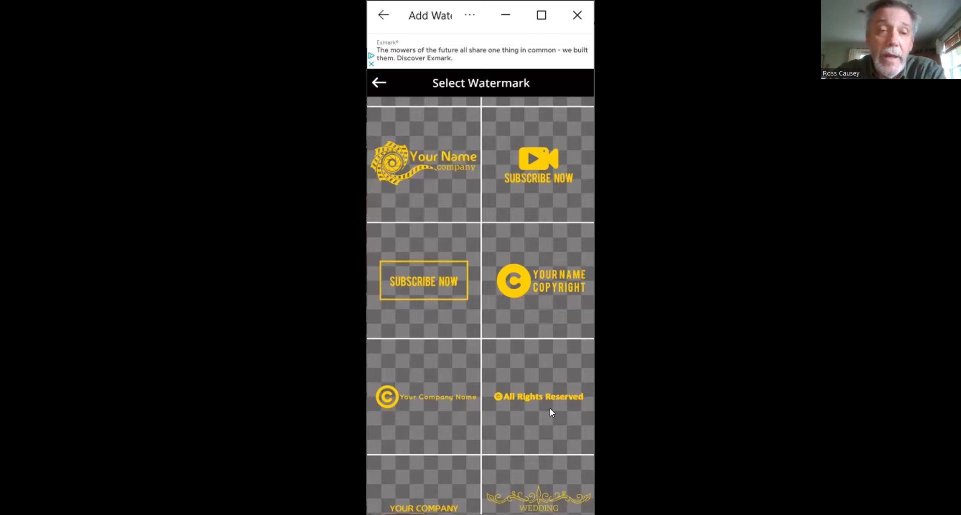
pyautogui.scroll(-3, 549, 407)
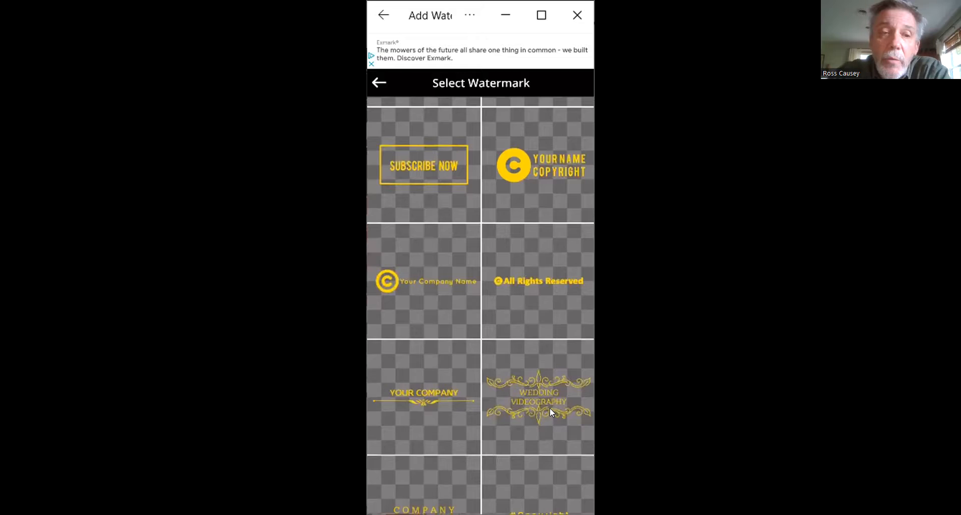
pyautogui.scroll(-3, 551, 412)
pyautogui.scroll(-2, 551, 410)
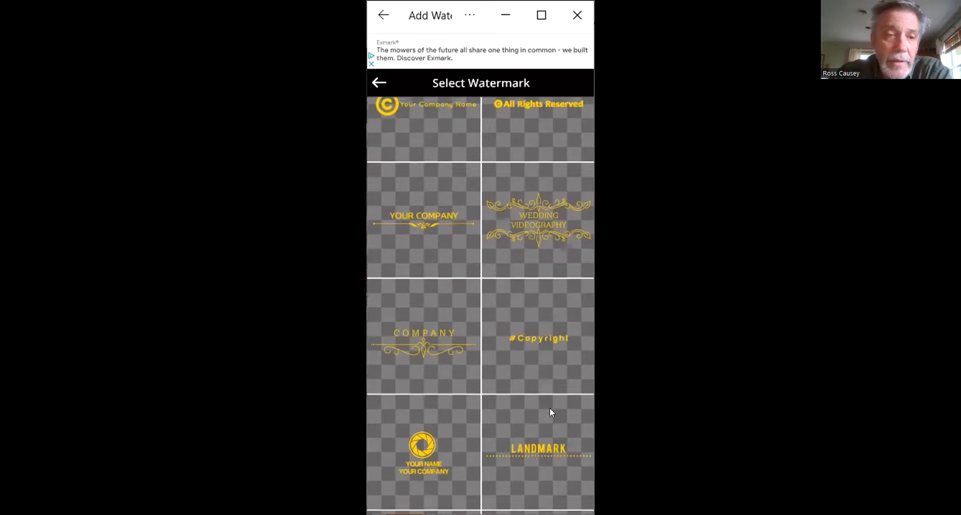
pyautogui.scroll(-2, 550, 411)
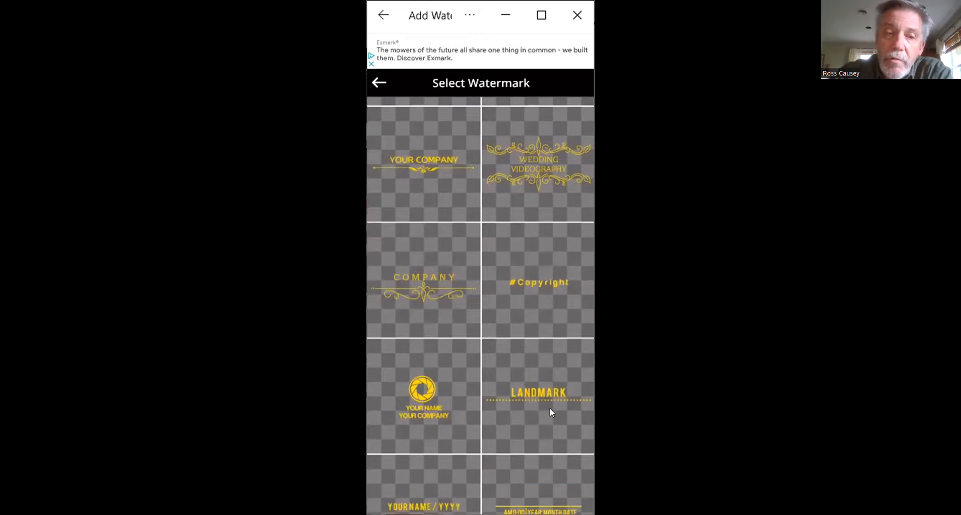
pyautogui.scroll(-2, 550, 412)
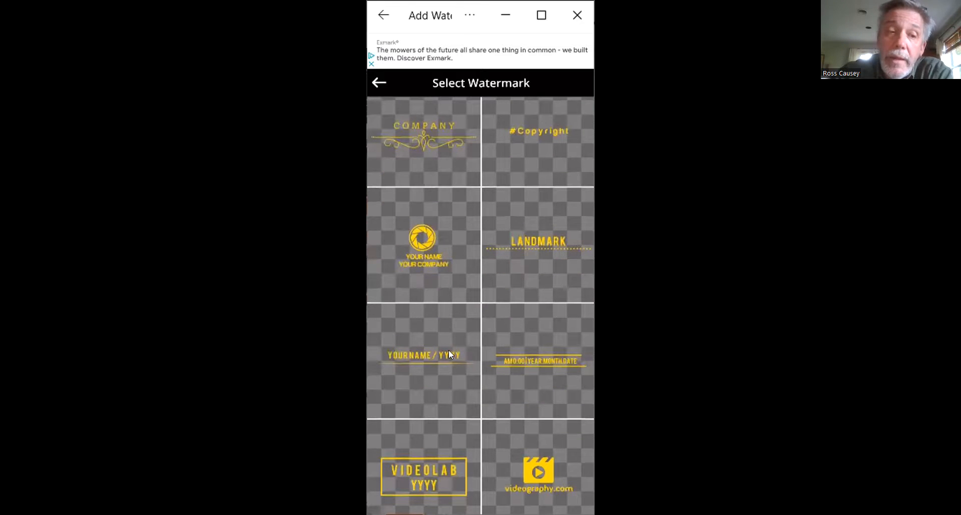
pyautogui.scroll(-1, 447, 454)
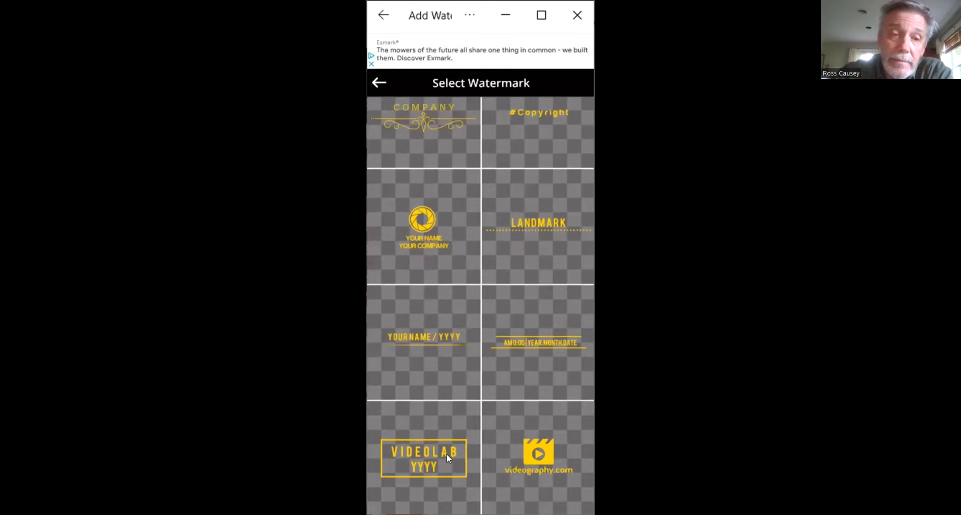
pyautogui.scroll(-2, 447, 455)
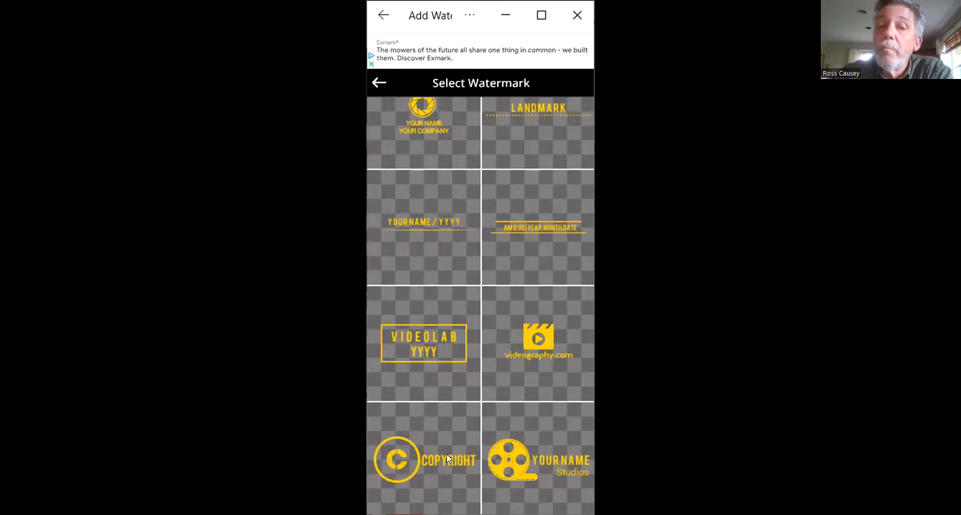
# Choose the saved Garden Square landscaping logo from the available watermarks and apply it to the paver photo.
pyautogui.scroll(2, 447, 454)
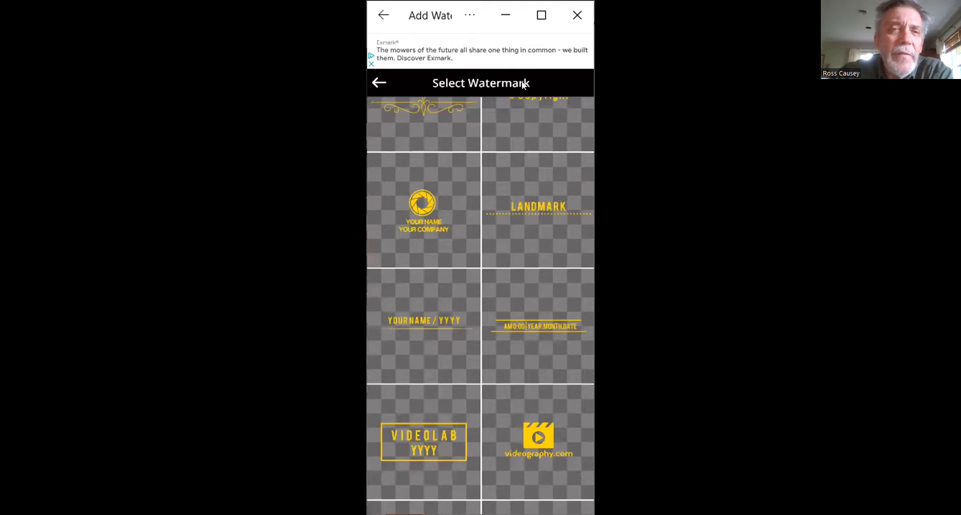
pyautogui.click(540, 17)
pyautogui.scroll(9, 531, 183)
pyautogui.scroll(7, 531, 185)
pyautogui.scroll(10, 530, 186)
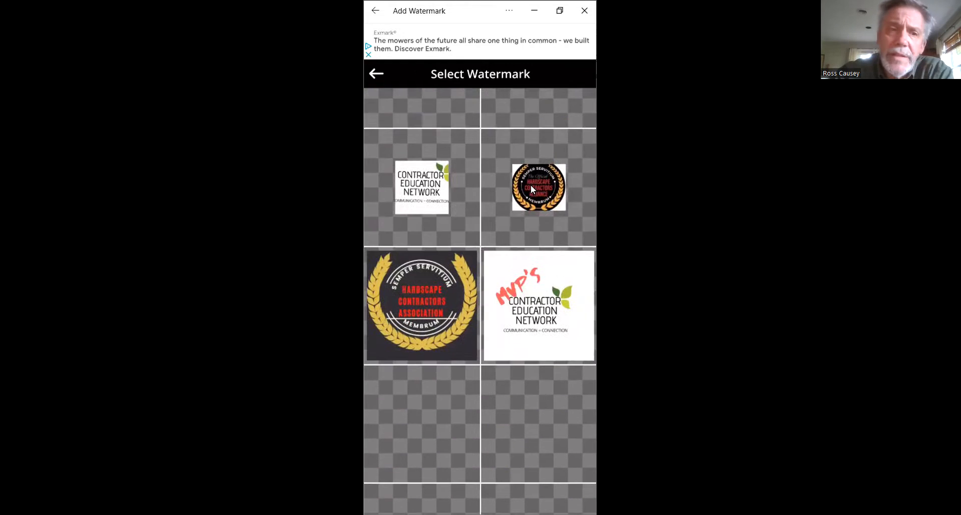
pyautogui.scroll(3, 531, 186)
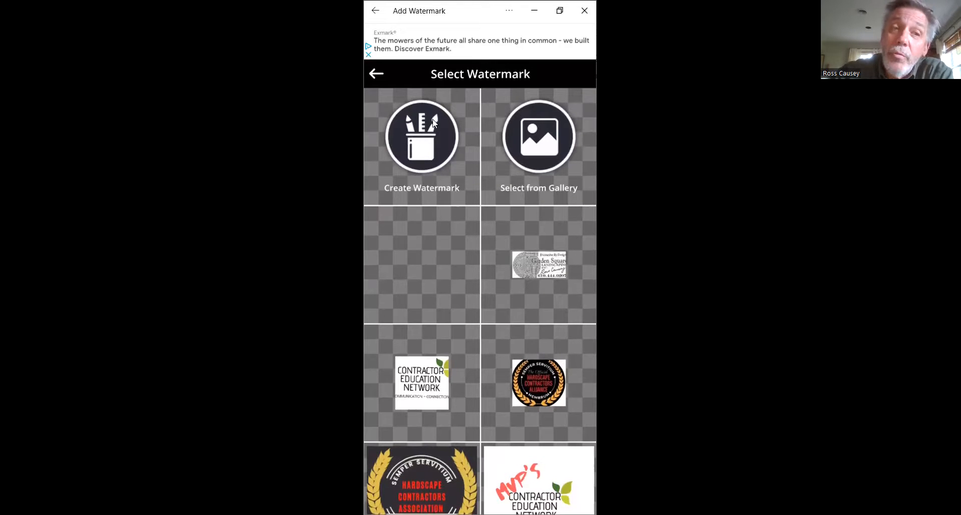
pyautogui.scroll(-3, 430, 138)
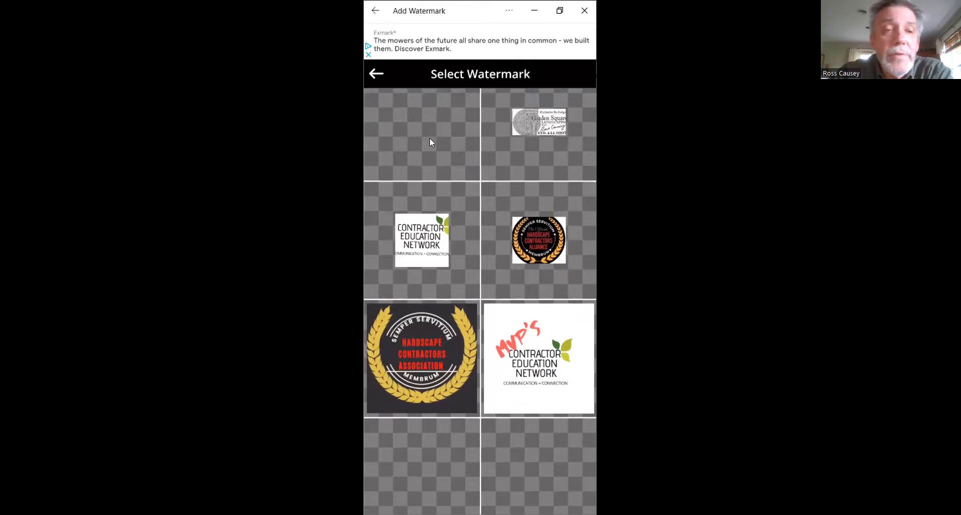
pyautogui.scroll(1, 429, 138)
pyautogui.scroll(1, 429, 139)
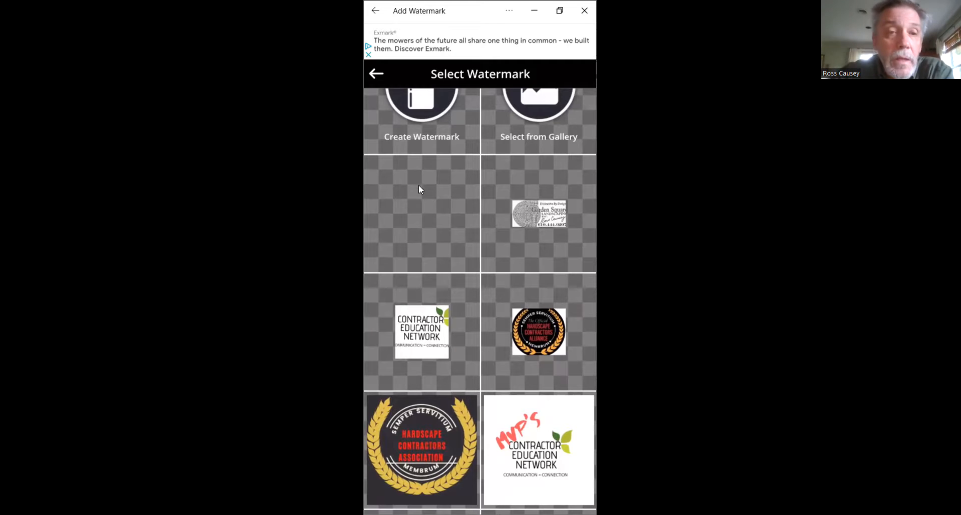
pyautogui.rightClick(540, 212)
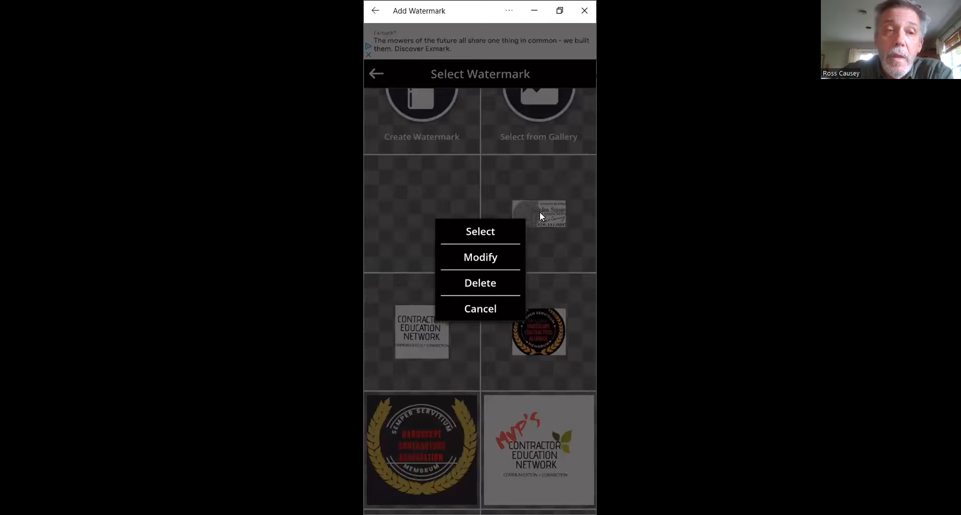
pyautogui.click(485, 233)
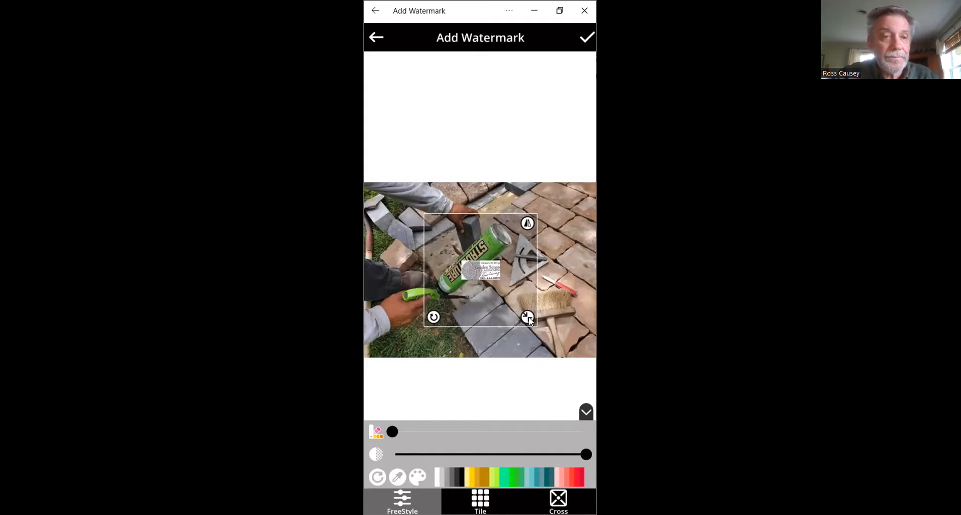
# Enlarge the Garden Square logo slightly and place it over the pavers near the photo's upper-right corner.
pyautogui.moveTo(529, 324)
pyautogui.mouseDown()
pyautogui.moveTo(548, 338)
pyautogui.moveTo(491, 281)
pyautogui.moveTo(528, 324)
pyautogui.mouseUp()
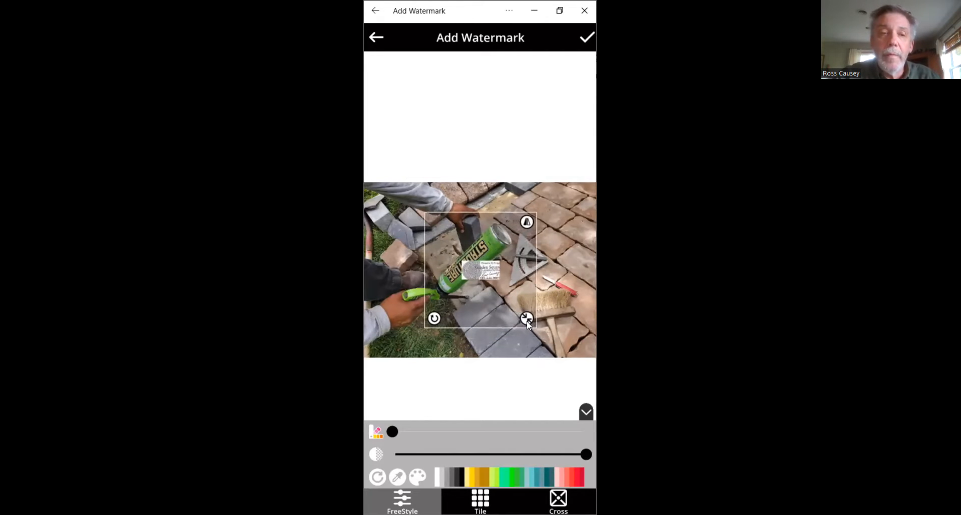
pyautogui.moveTo(505, 281); pyautogui.dragTo(462, 286)
pyautogui.moveTo(482, 323); pyautogui.dragTo(496, 337)
pyautogui.moveTo(456, 305); pyautogui.dragTo(570, 238)
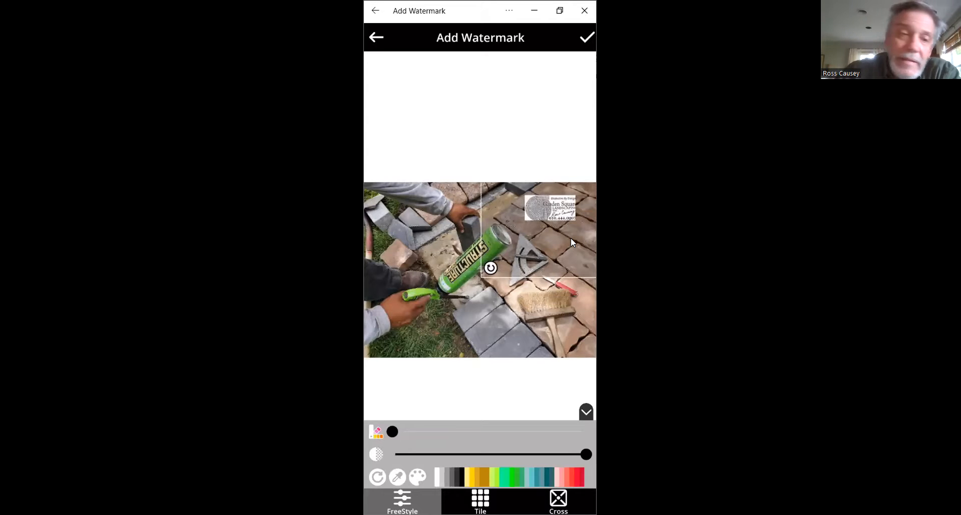
# Try the watermark's colour adjustment, raising it from its minimum to about two thirds of its range.
pyautogui.click(392, 433)
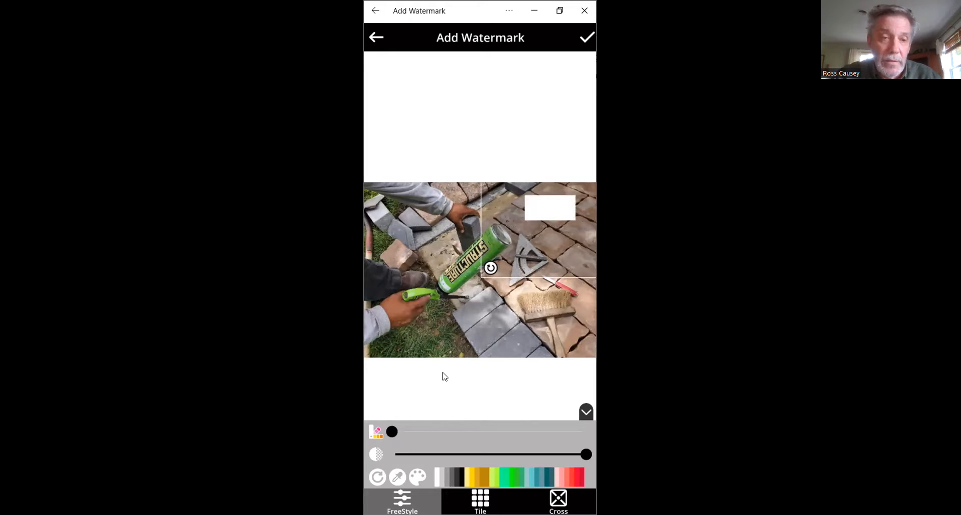
pyautogui.click(372, 436)
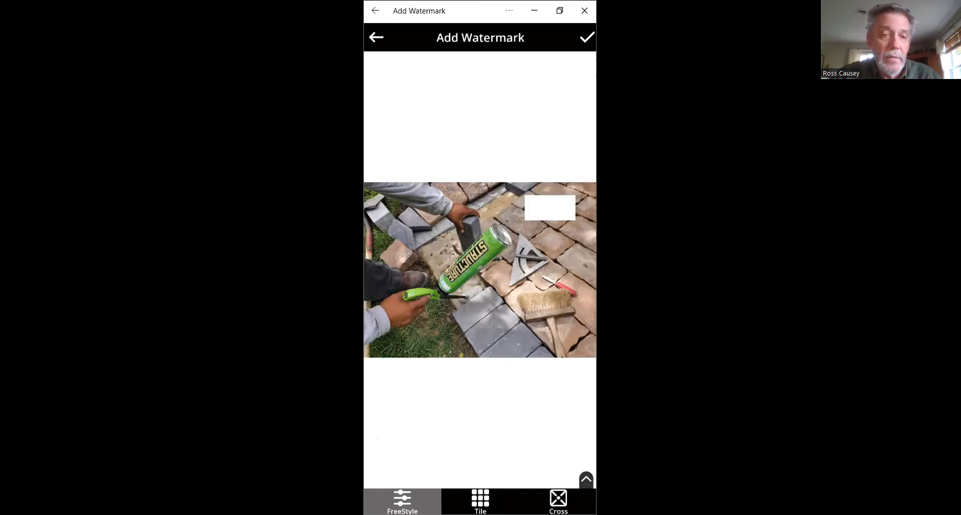
pyautogui.click(585, 479)
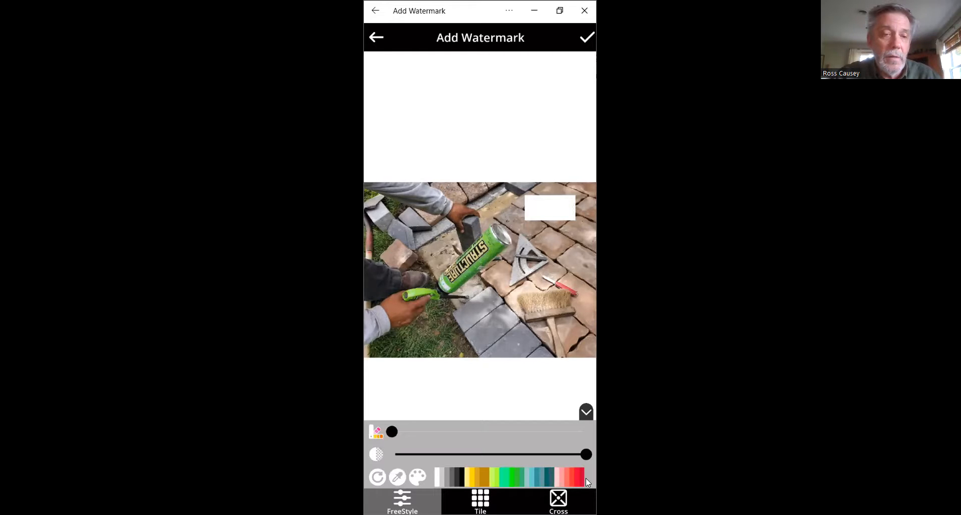
pyautogui.moveTo(586, 455)
pyautogui.mouseDown()
pyautogui.moveTo(433, 454)
pyautogui.moveTo(586, 454)
pyautogui.mouseUp()
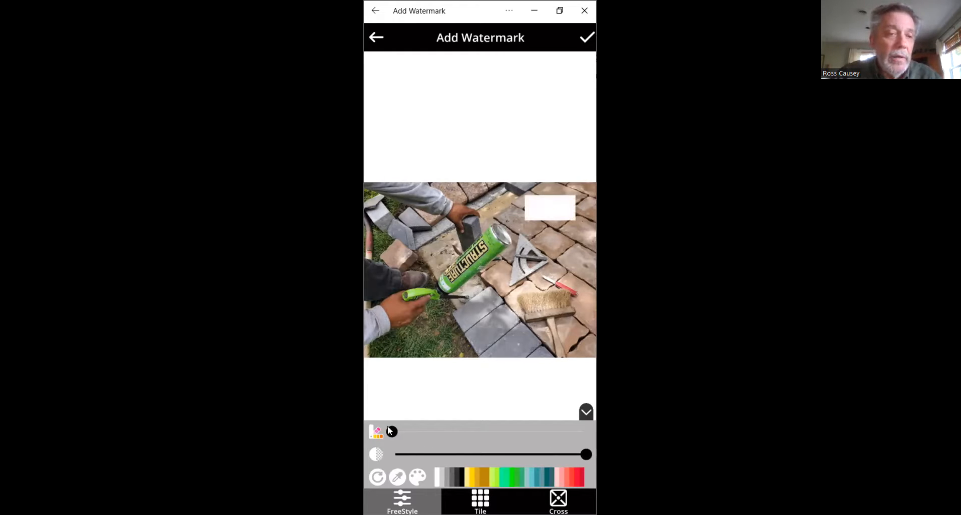
pyautogui.moveTo(390, 429); pyautogui.dragTo(498, 431)
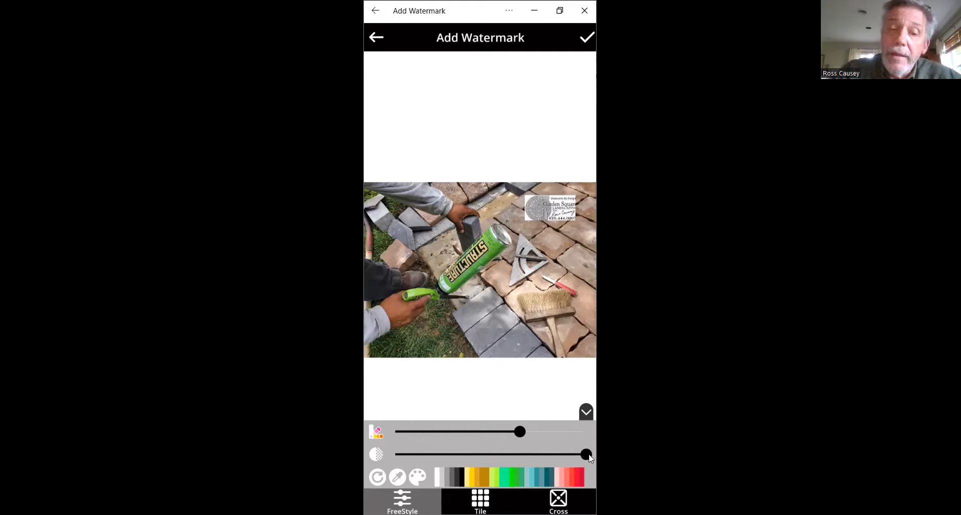
# Lower the watermark's opacity to slightly more than half, then apply it and save the watermarked photo.
pyautogui.moveTo(589, 456); pyautogui.dragTo(475, 455)
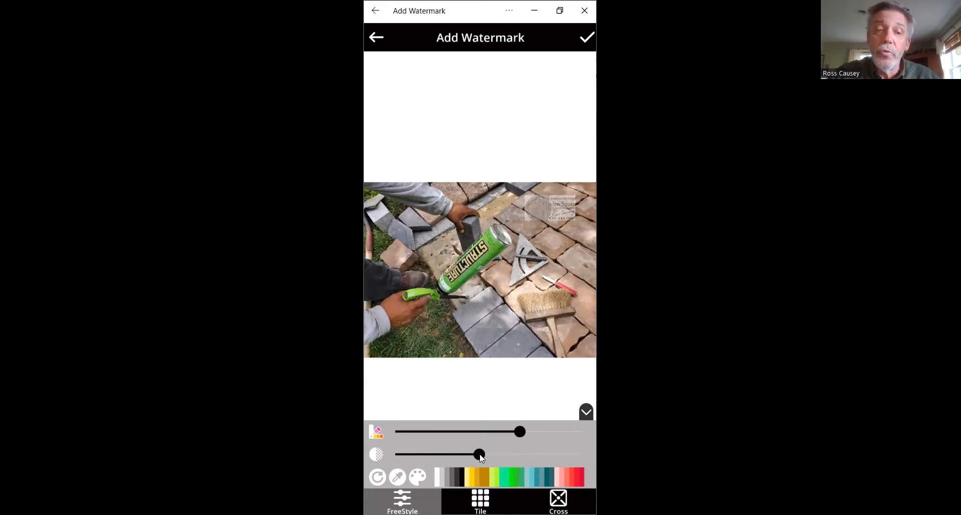
pyautogui.moveTo(480, 457); pyautogui.dragTo(406, 453)
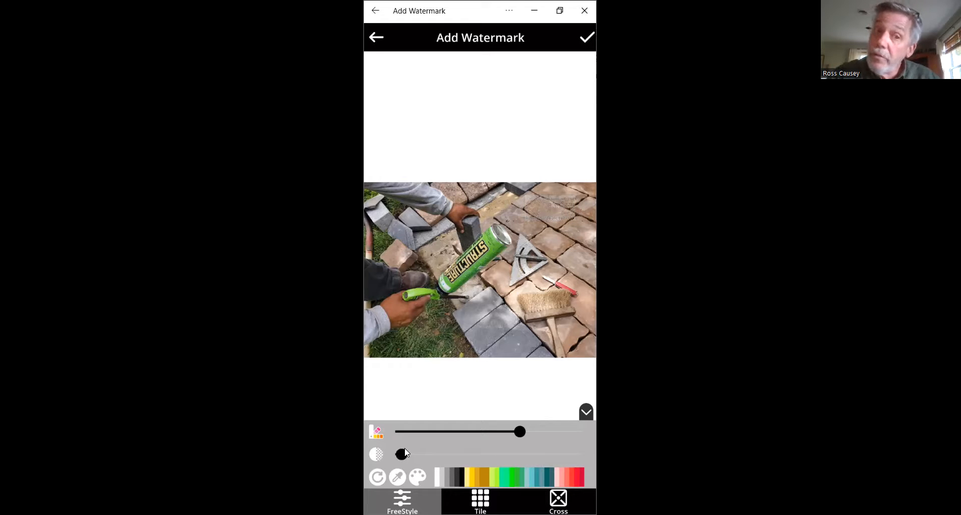
pyautogui.moveTo(441, 453); pyautogui.dragTo(505, 456)
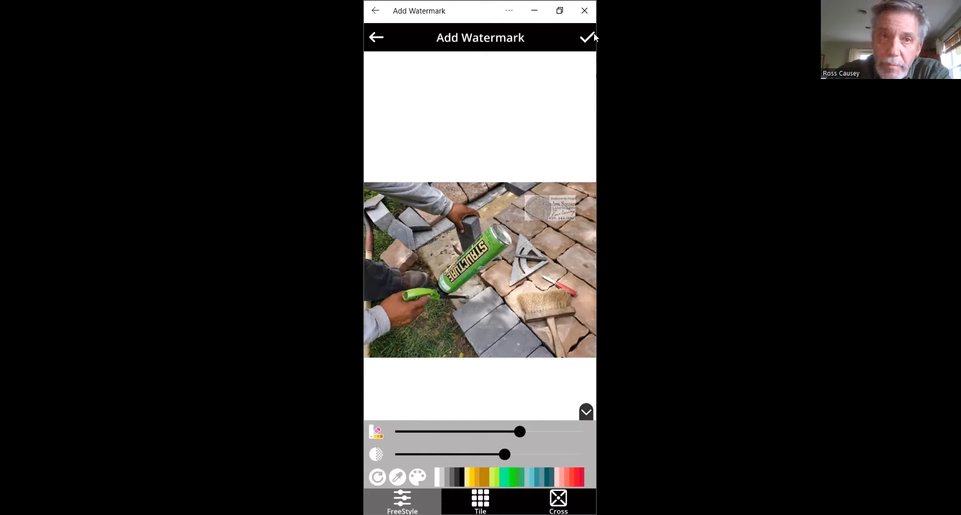
pyautogui.click(583, 41)
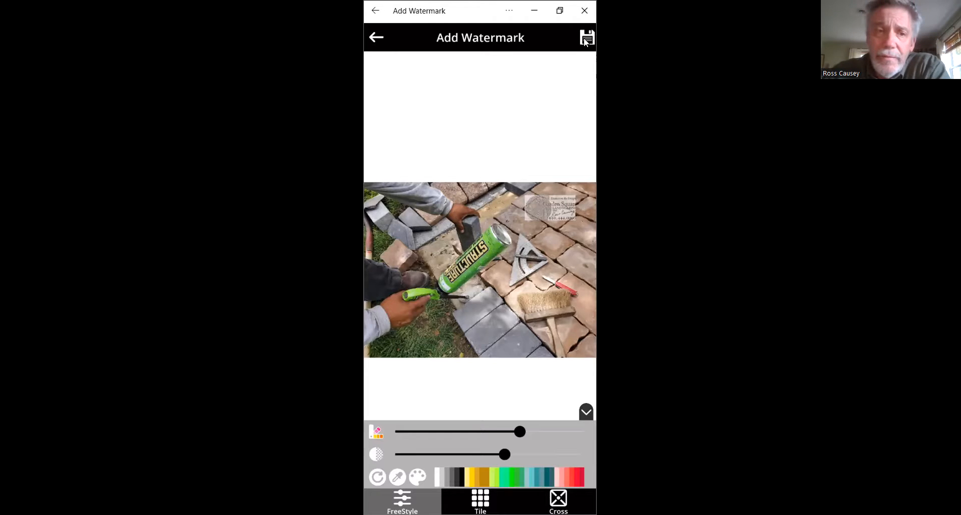
pyautogui.click(585, 41)
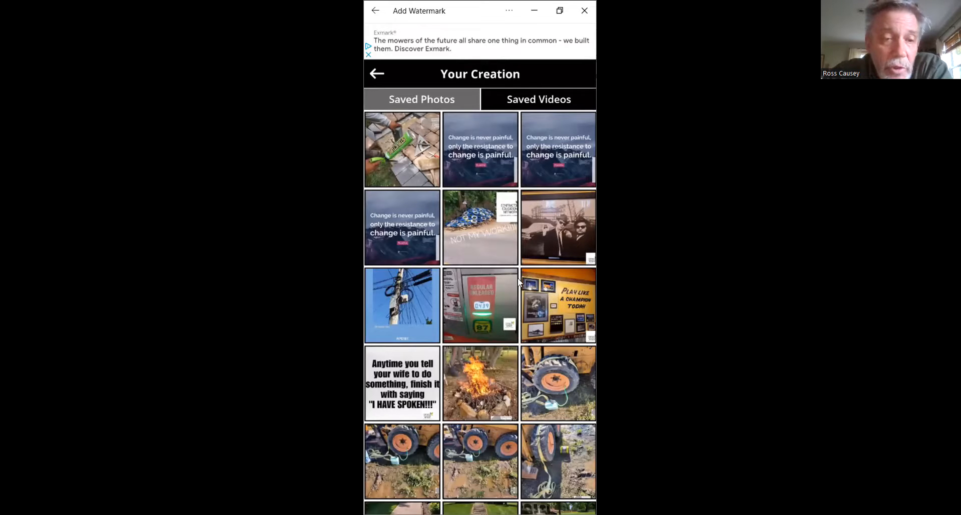
# View the saved watermarked picture of two men in hats and sunglasses, dismissing the advert, and return to the saved photos.
pyautogui.scroll(-1, 518, 283)
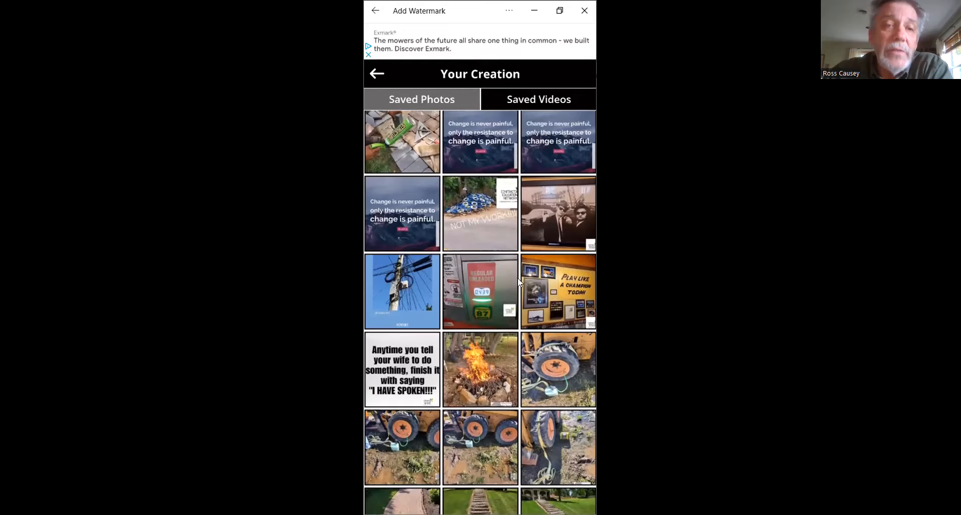
pyautogui.click(557, 220)
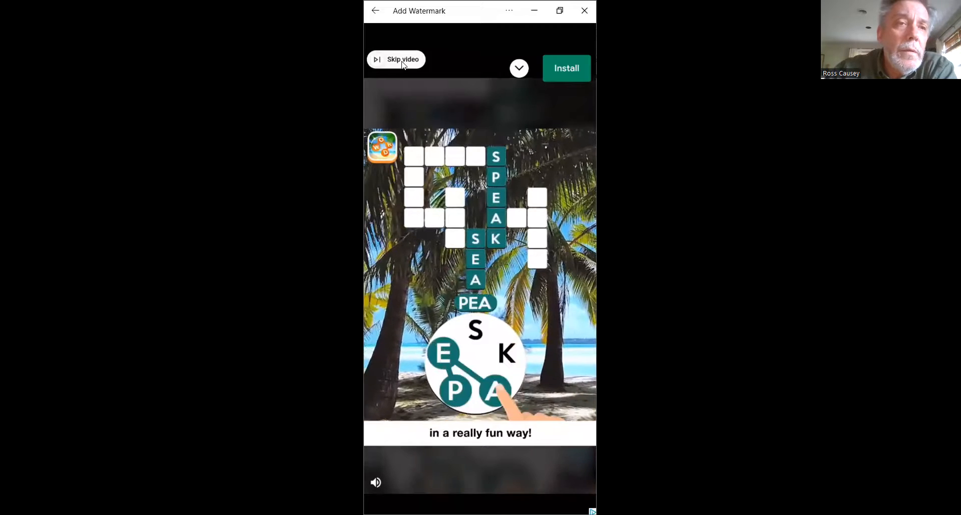
pyautogui.click(378, 60)
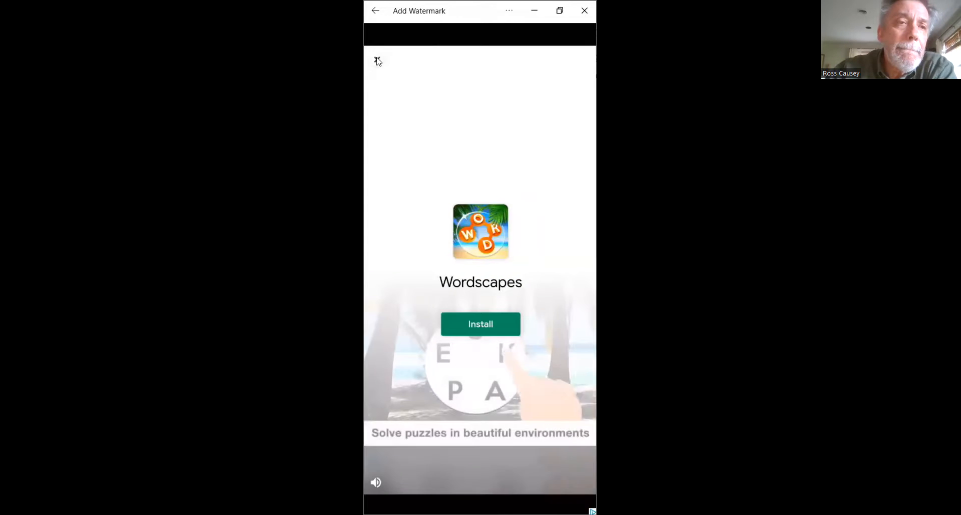
pyautogui.click(377, 60)
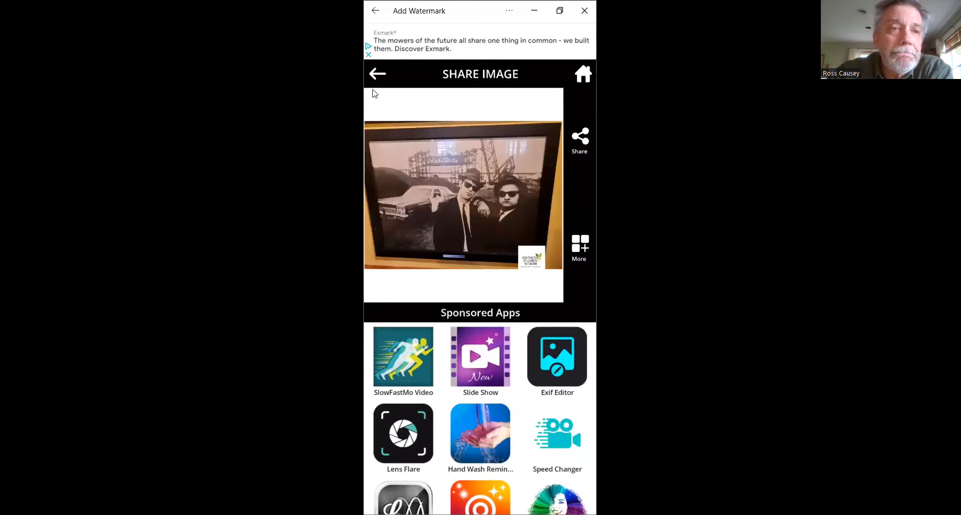
pyautogui.click(374, 77)
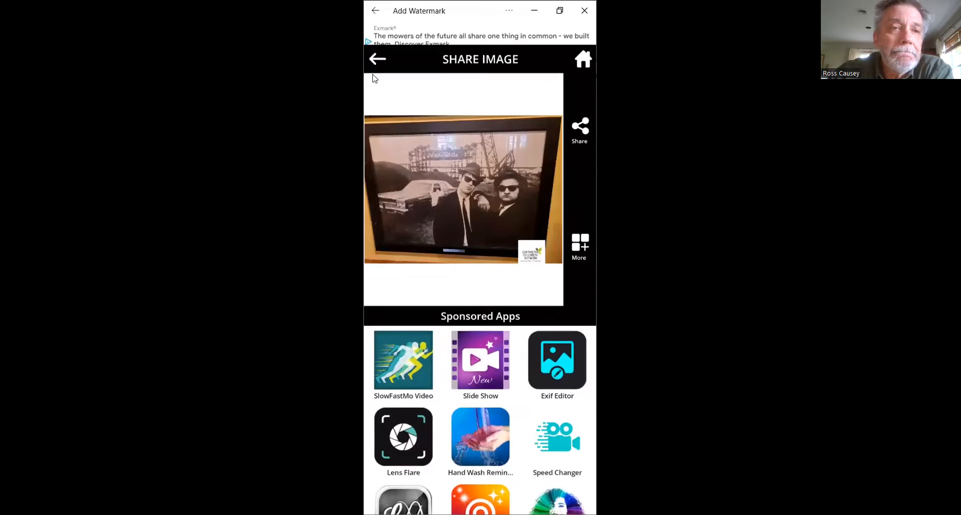
# Look through the saved photos and open the black-and-white hand-holding picture with the MVP's logo, dismissing the advert.
pyautogui.scroll(-4, 502, 277)
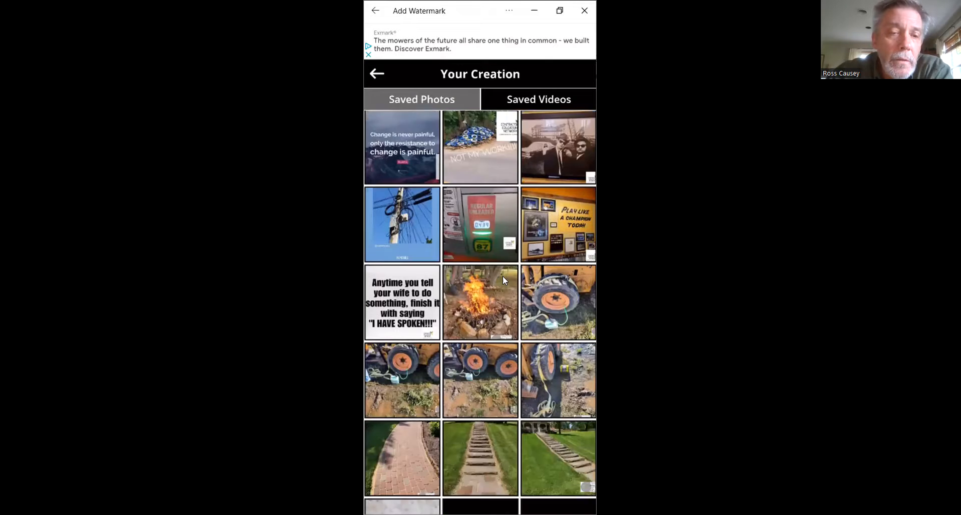
pyautogui.scroll(-2, 502, 275)
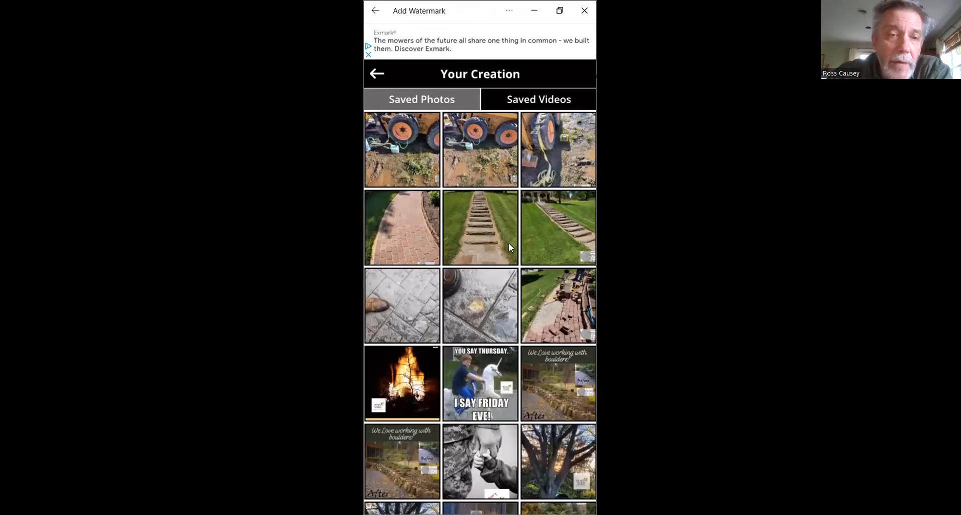
pyautogui.scroll(-2, 508, 243)
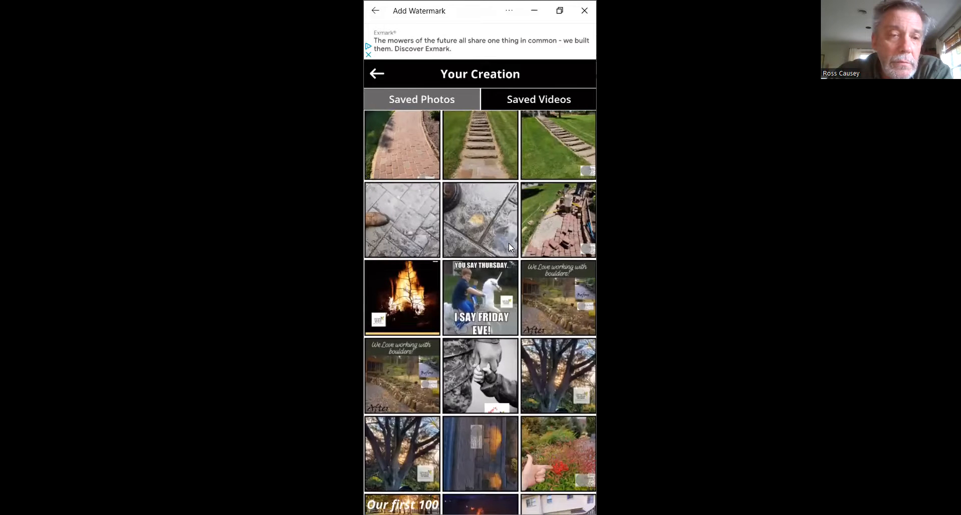
pyautogui.scroll(-1, 508, 243)
pyautogui.scroll(-2, 508, 243)
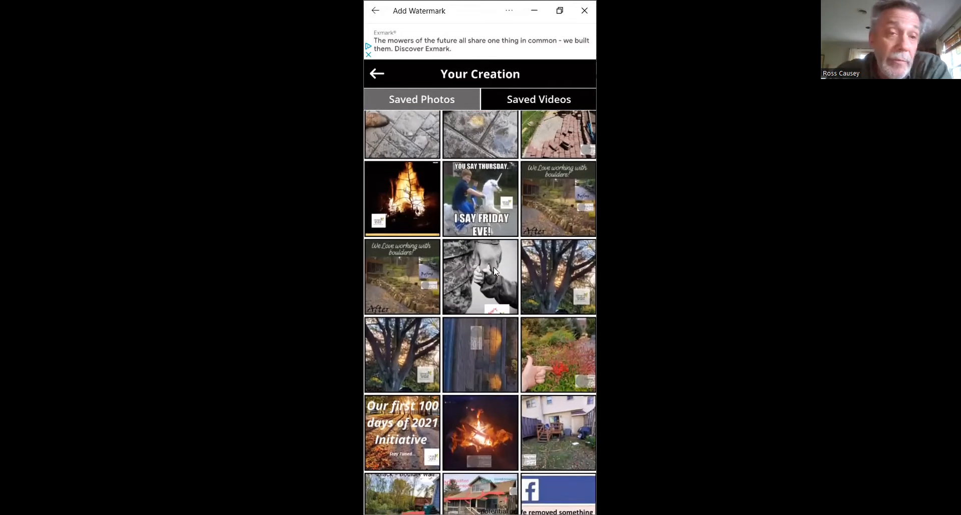
pyautogui.click(488, 274)
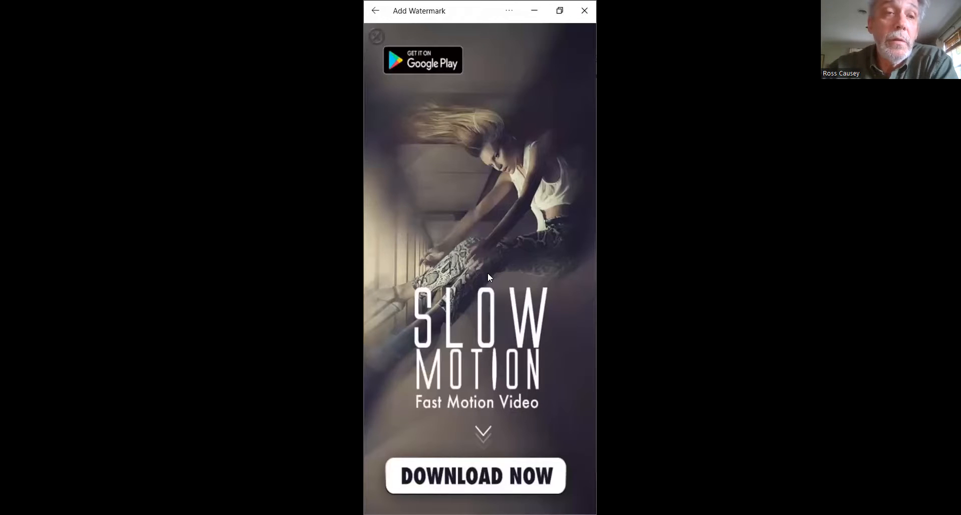
pyautogui.click(376, 36)
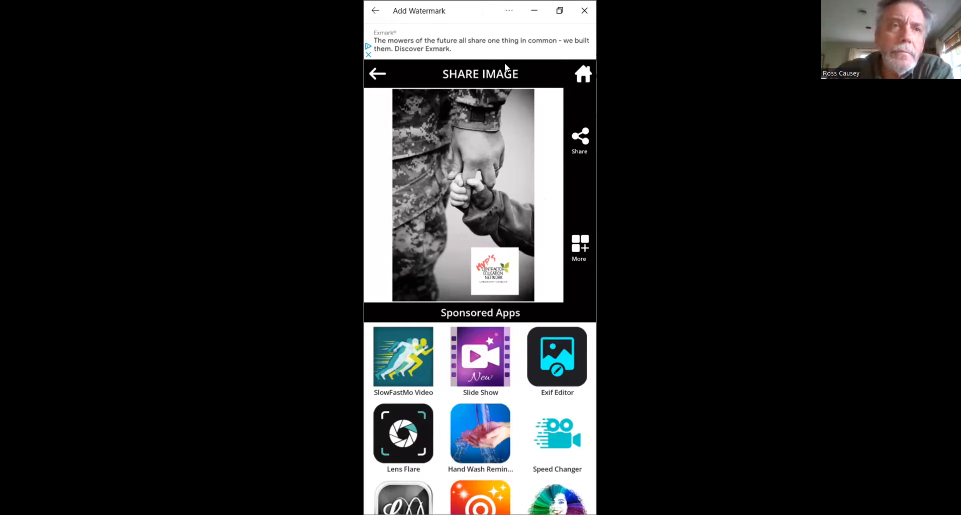
pyautogui.click(372, 12)
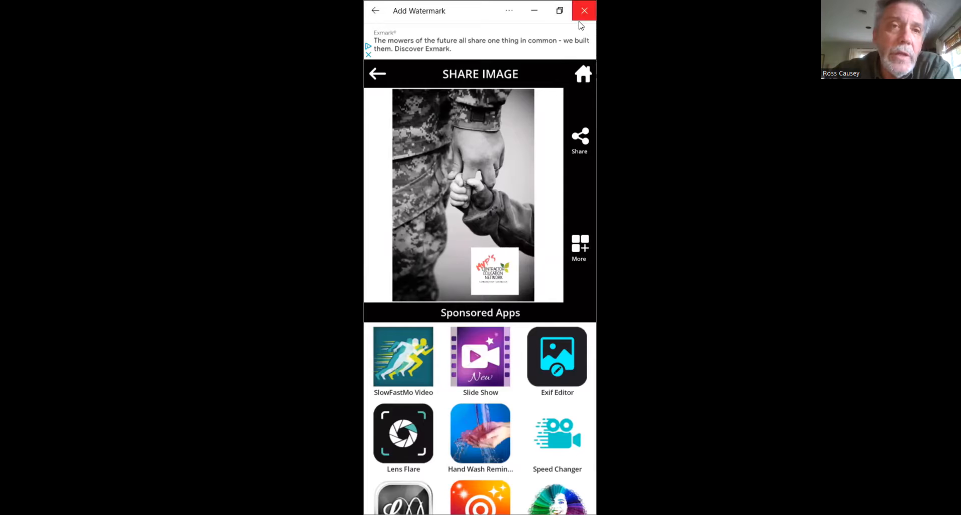
pyautogui.click(560, 13)
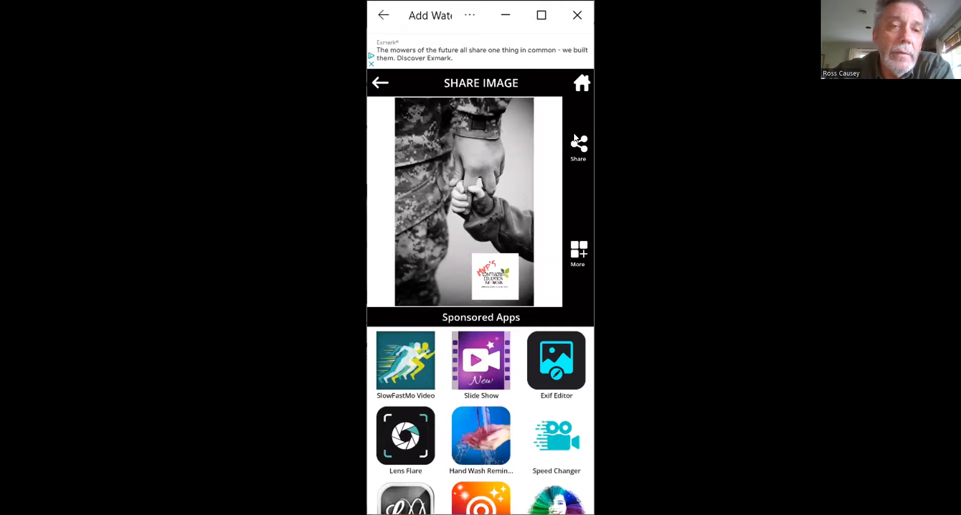
pyautogui.click(541, 11)
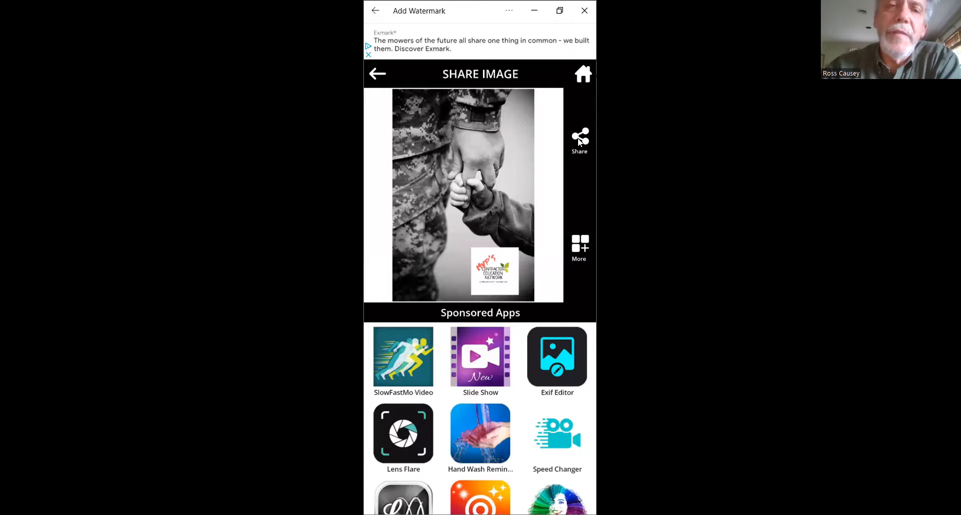
pyautogui.click(559, 11)
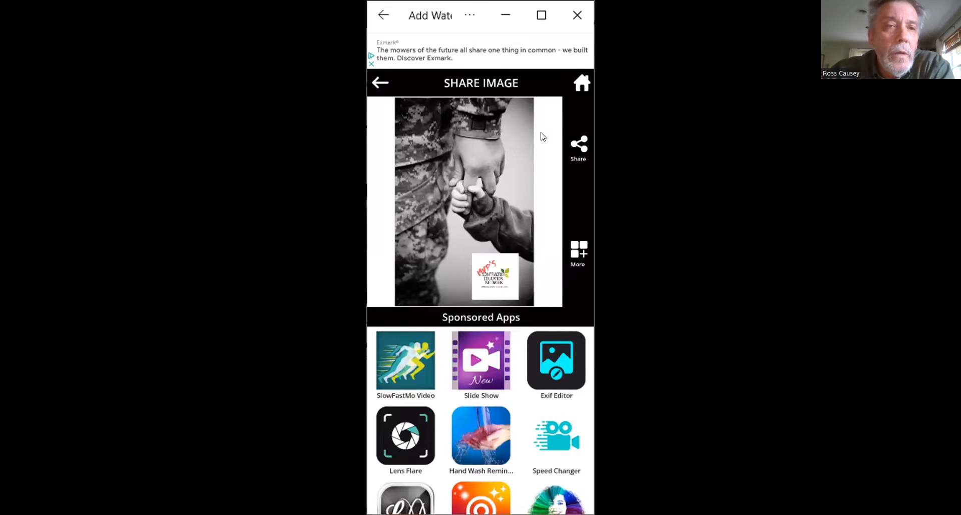
pyautogui.click(541, 20)
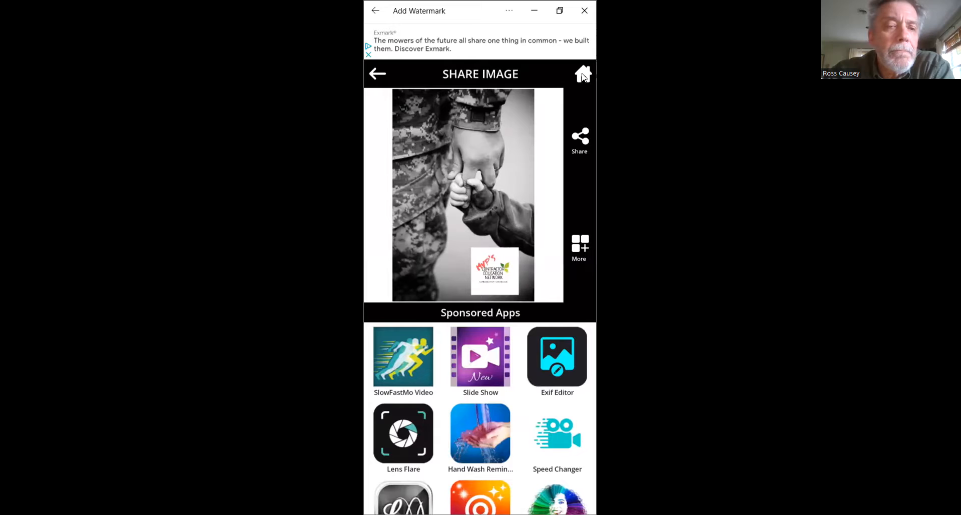
pyautogui.click(560, 11)
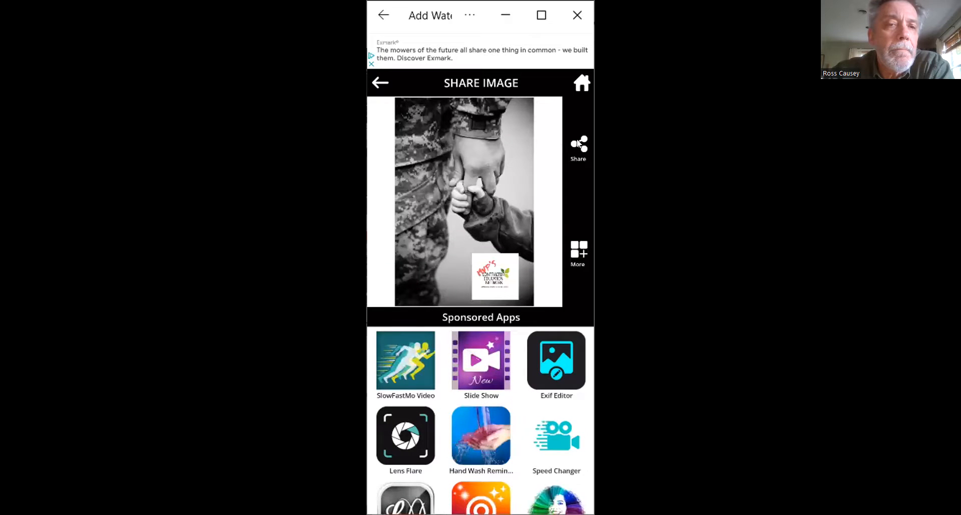
pyautogui.click(542, 14)
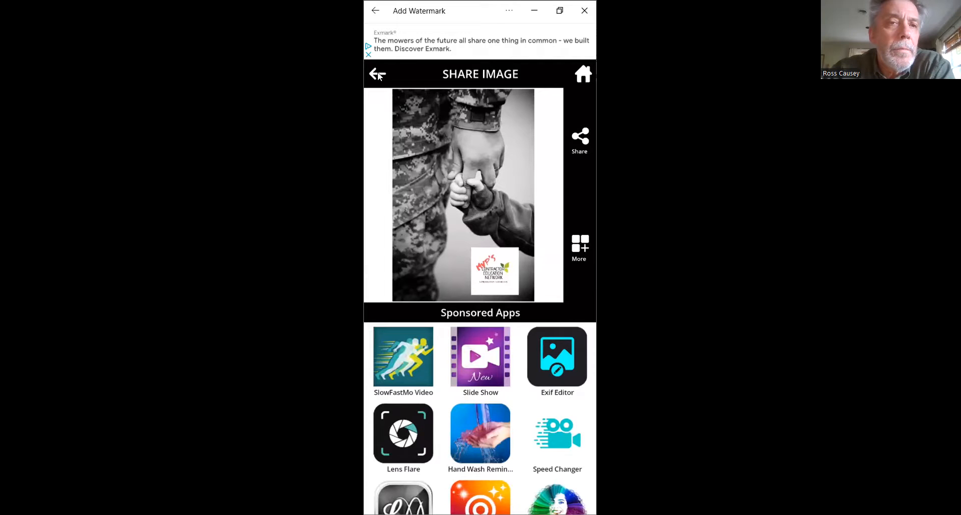
# Close the watermark app.
pyautogui.click(584, 10)
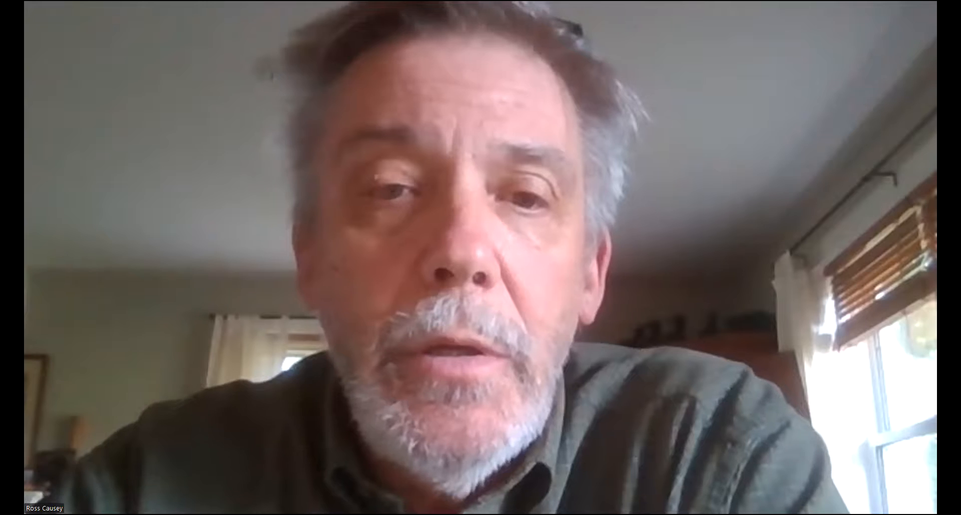